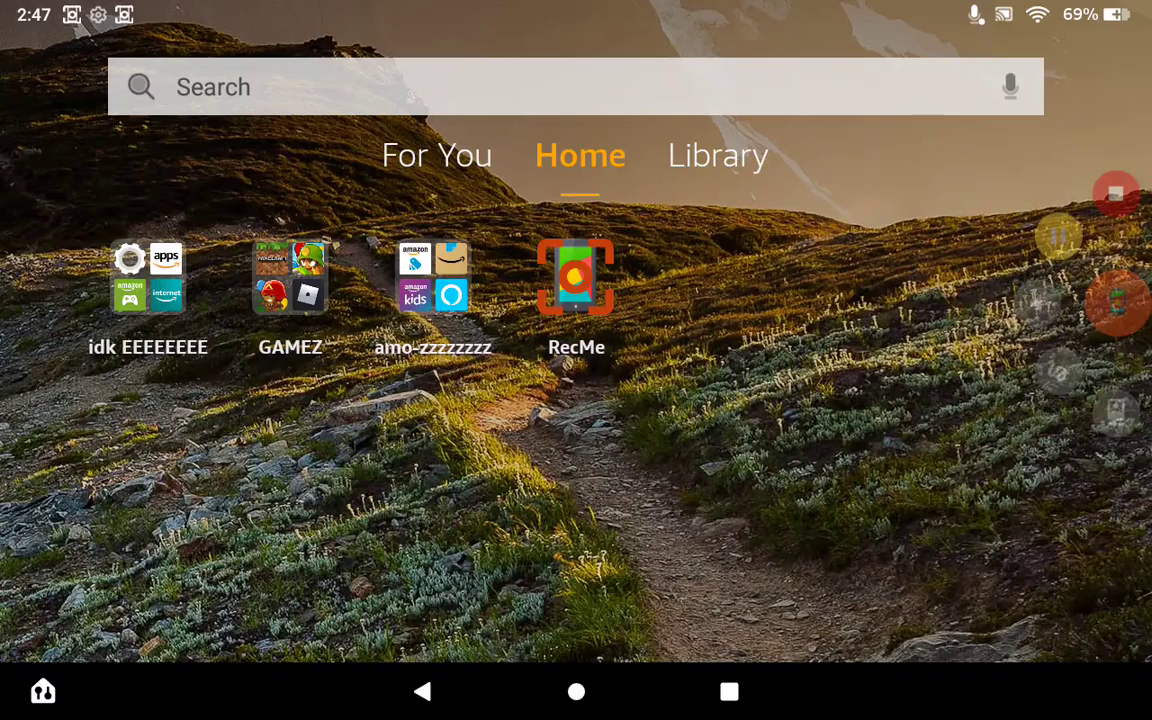
Open the 'idk EEEEEEEE' app folder on the Fire OS home screen
mouse_move(576, 277)
left_mouse_down()
mouse_move(552, 305)
mouse_move(576, 277)
left_mouse_up()
Launch Silk Browser and start a video upload from YouTube's Create menu
left_click(148, 277)
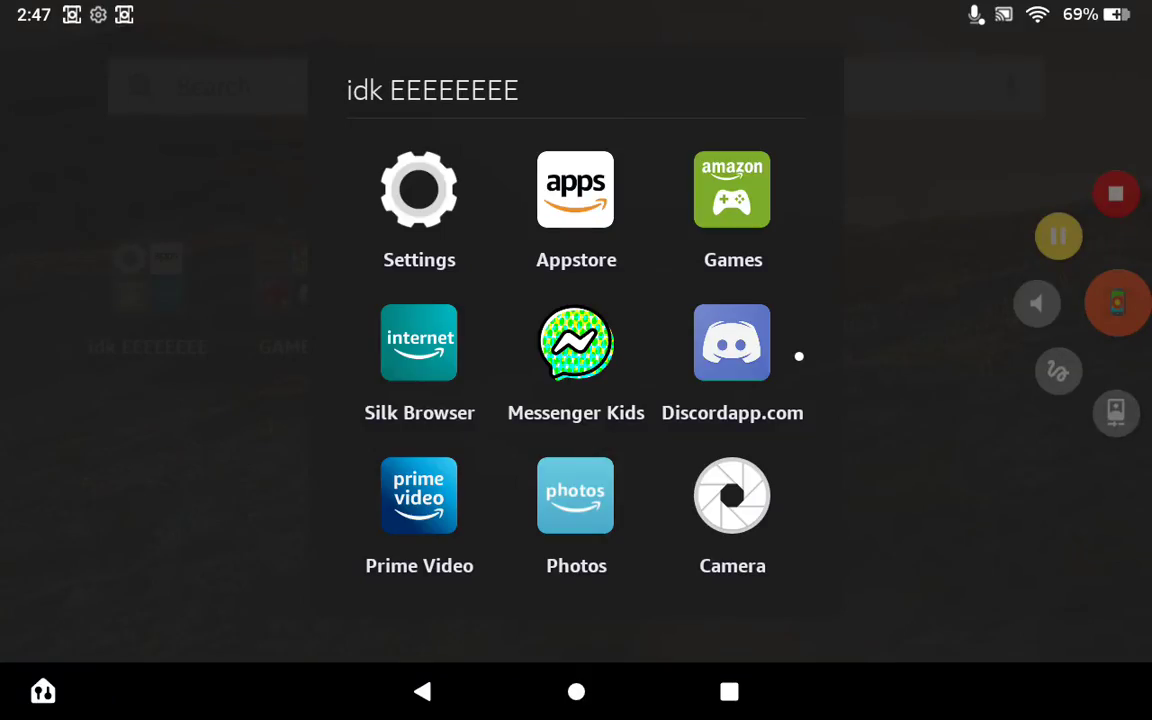
left_click(417, 340)
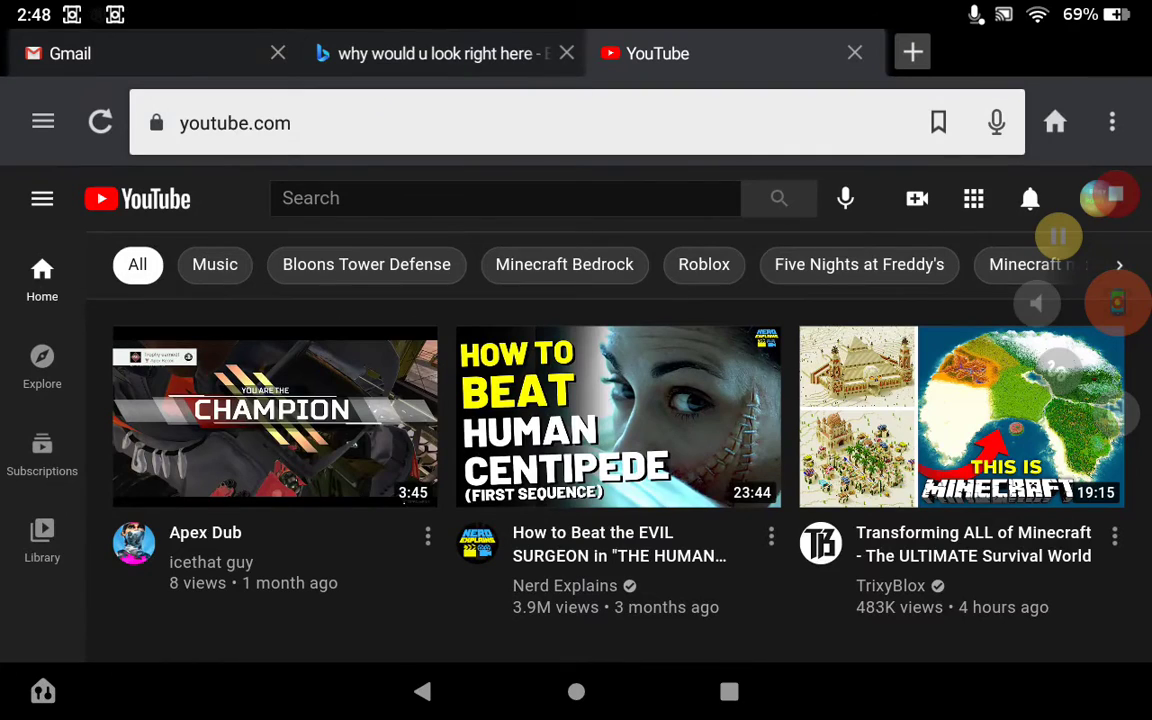
left_click(917, 198)
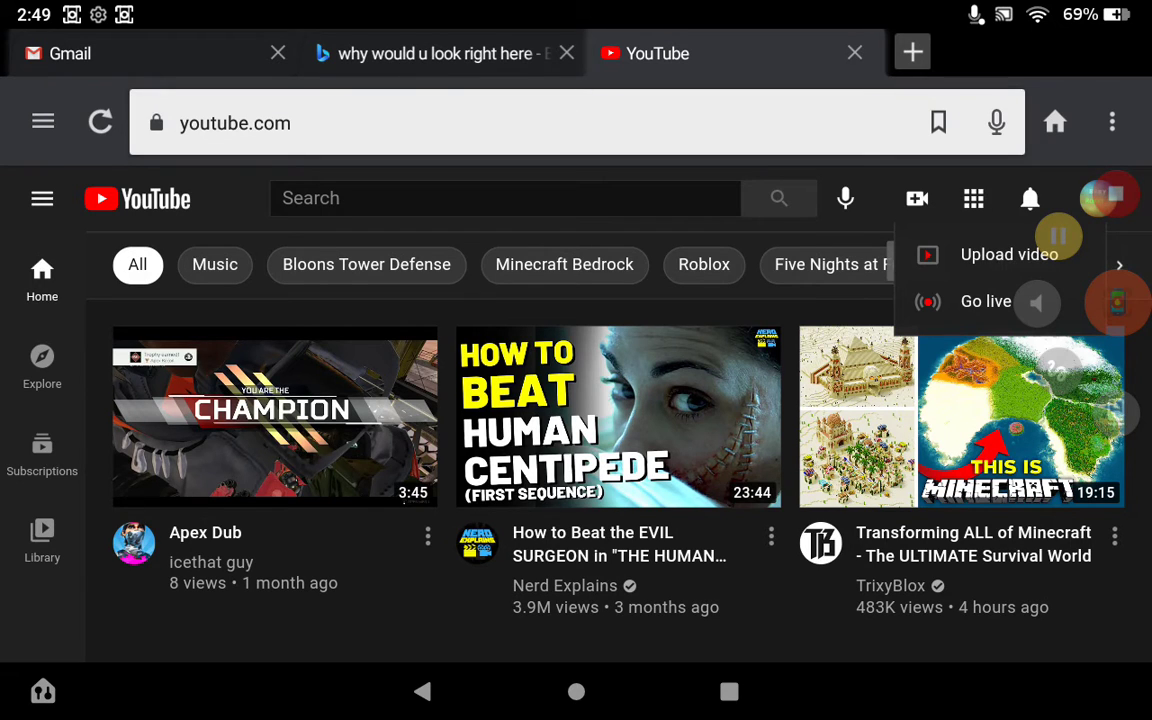
left_click(1000, 254)
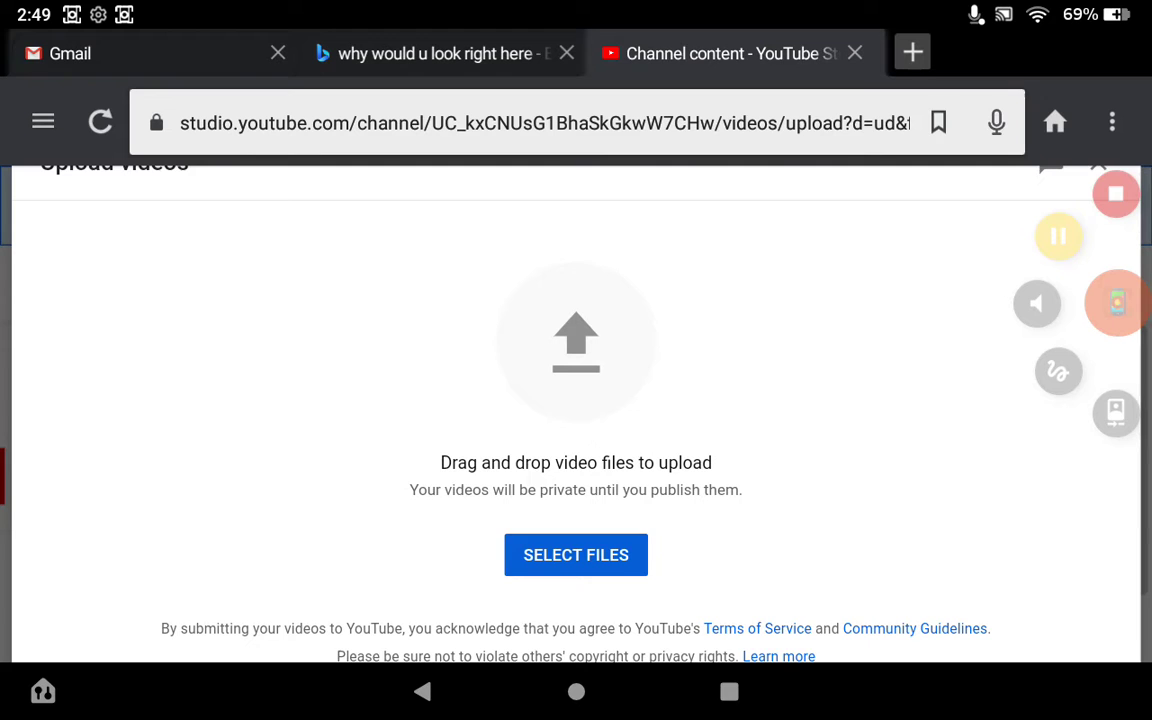
Choose record_20210617_214230.mp4 from Files as the video to upload
left_click(576, 555)
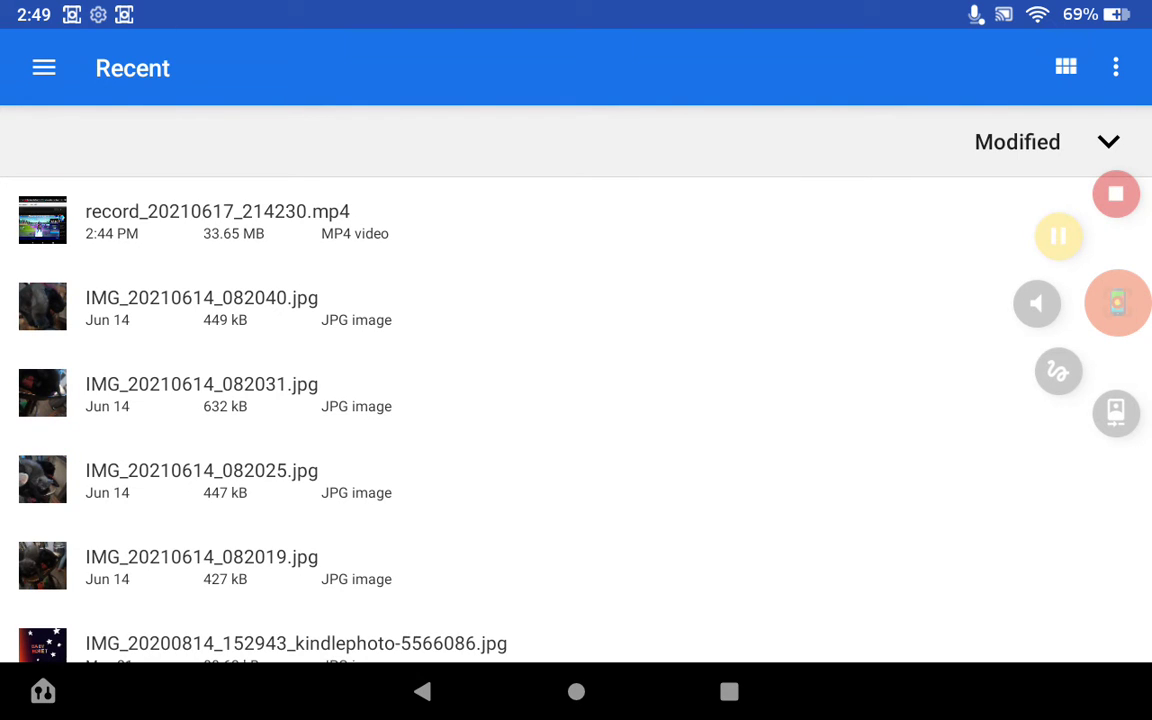
left_click(217, 220)
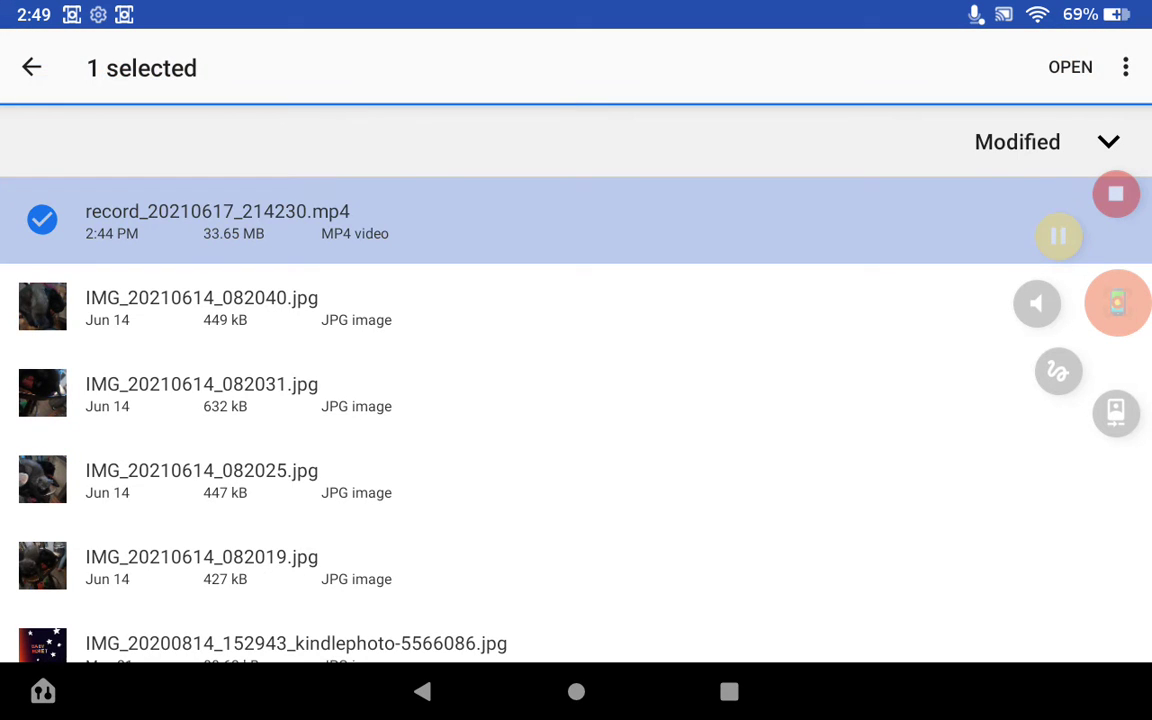
left_click(1070, 67)
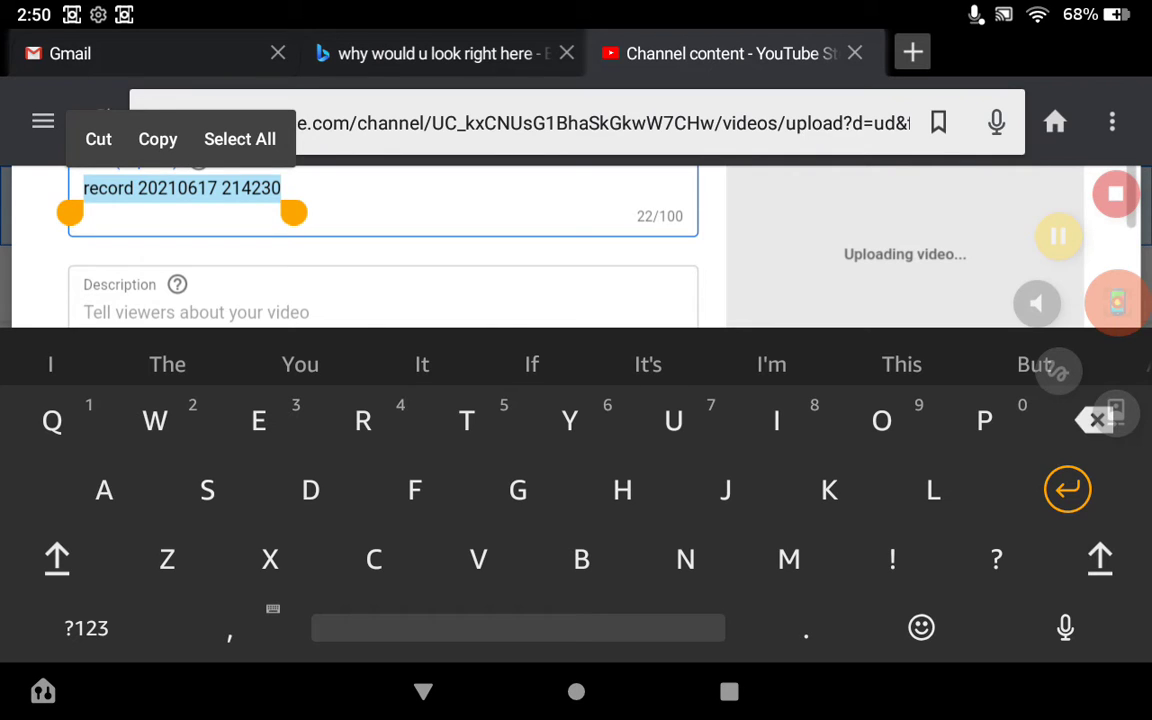
Title the video 'Shout out to this person' and add the description 'sub to him for I know were u live'
type("S")
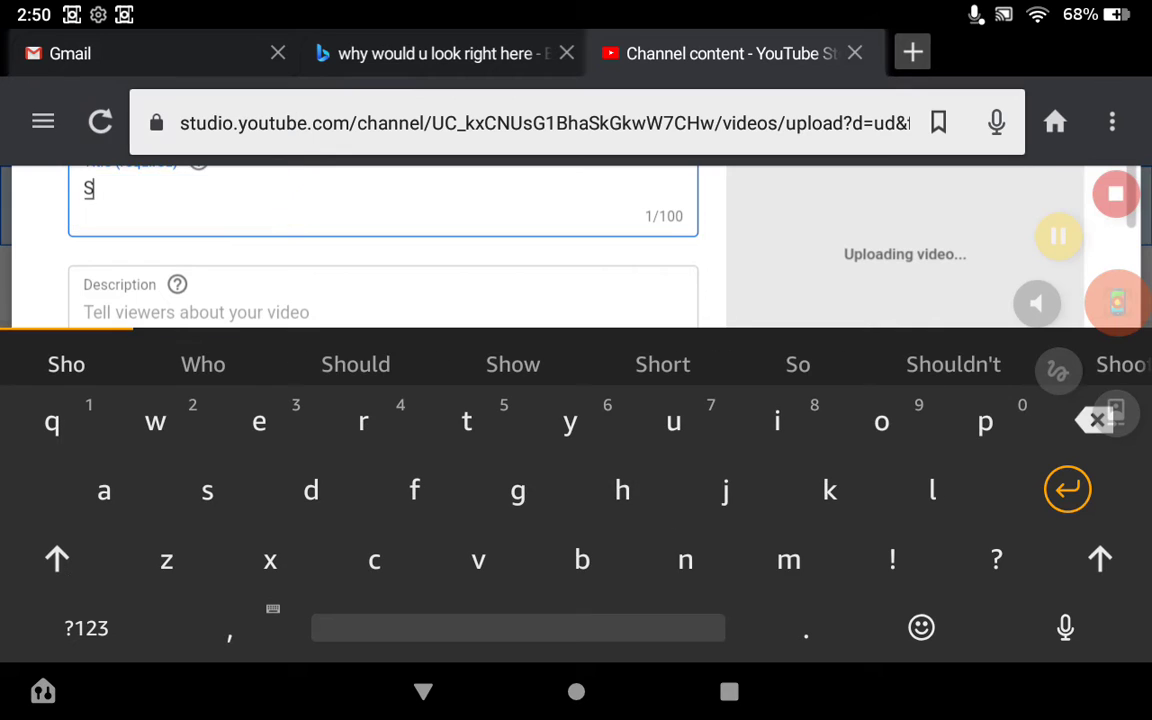
type("hout ou")
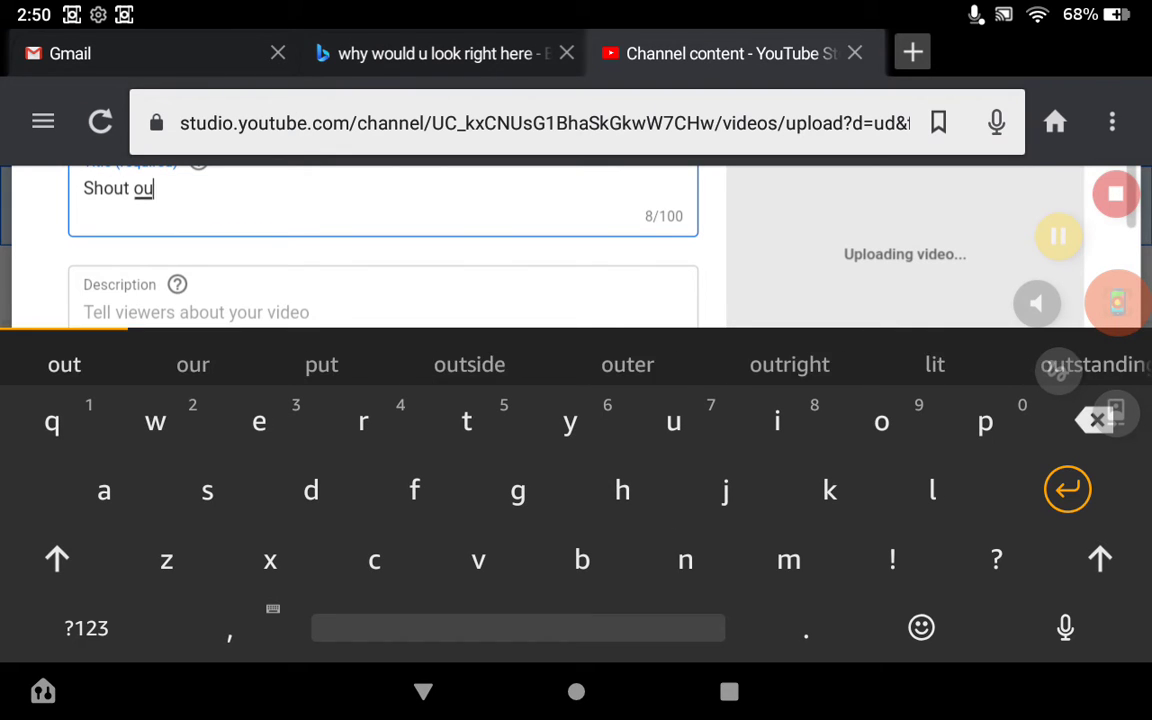
type("t to thi")
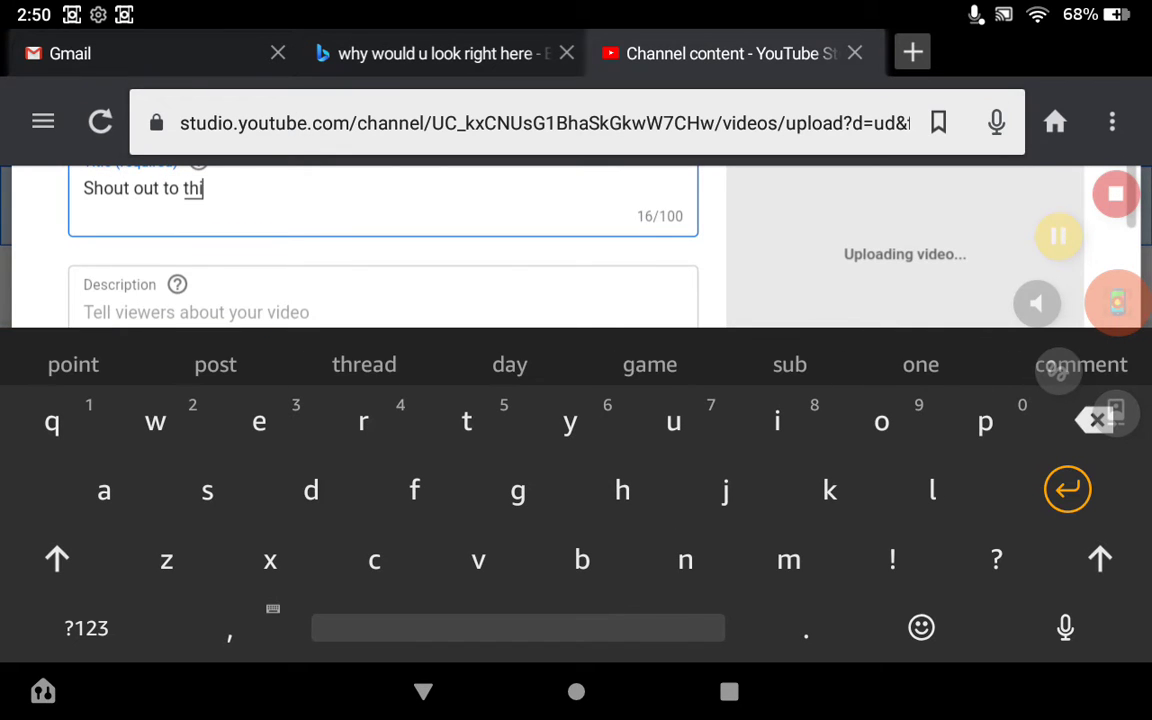
type("s per")
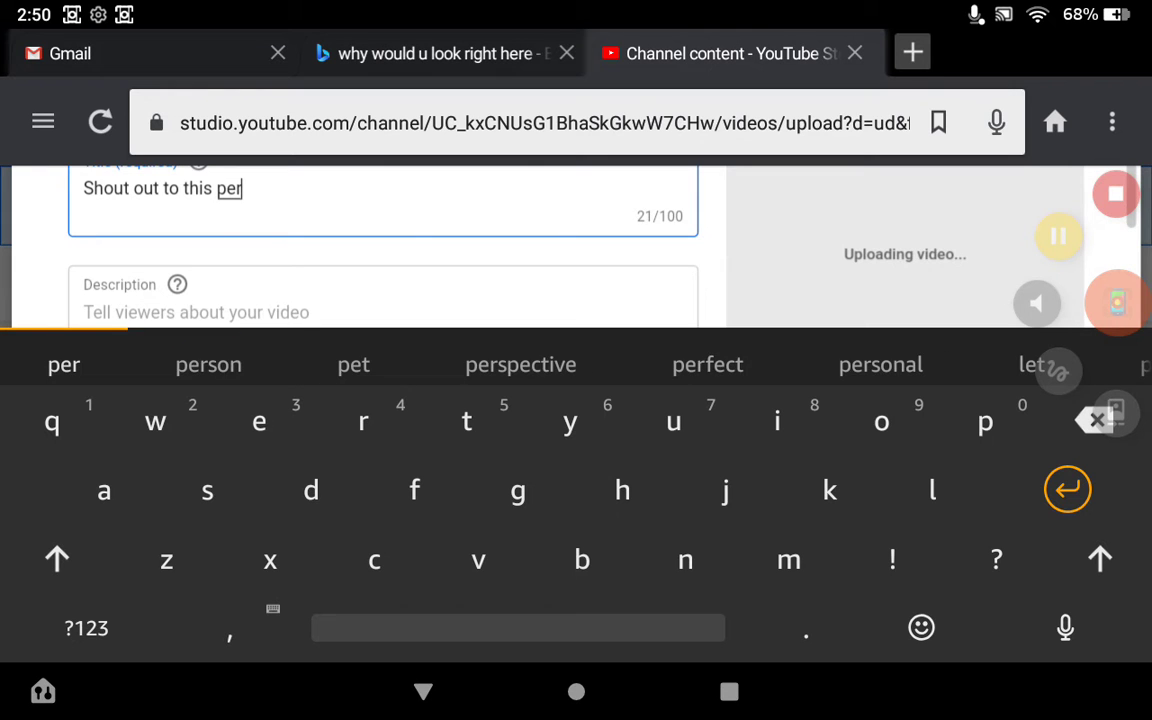
type("son")
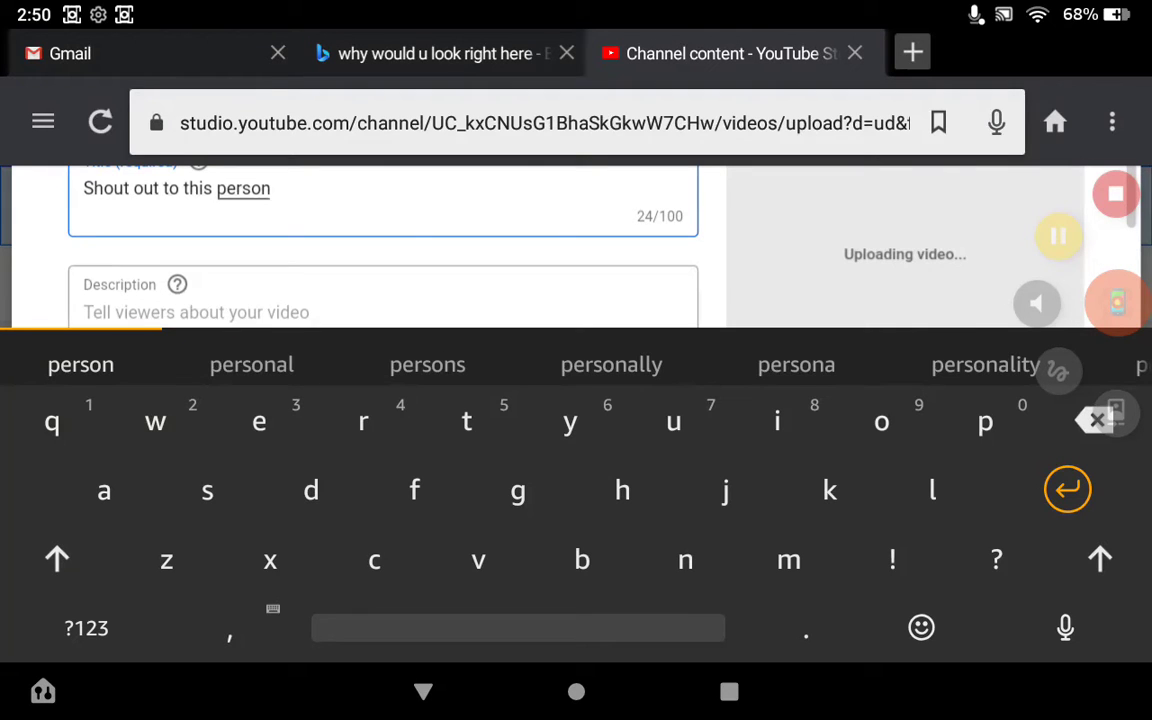
left_click(383, 298)
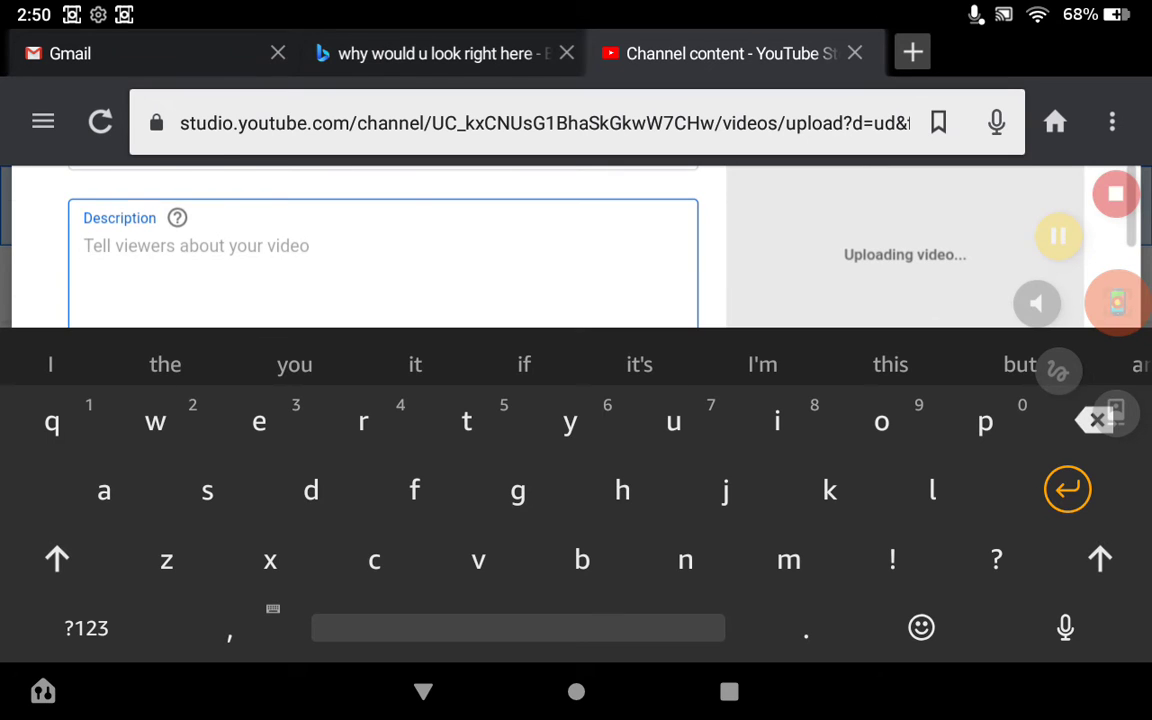
key("Escape")
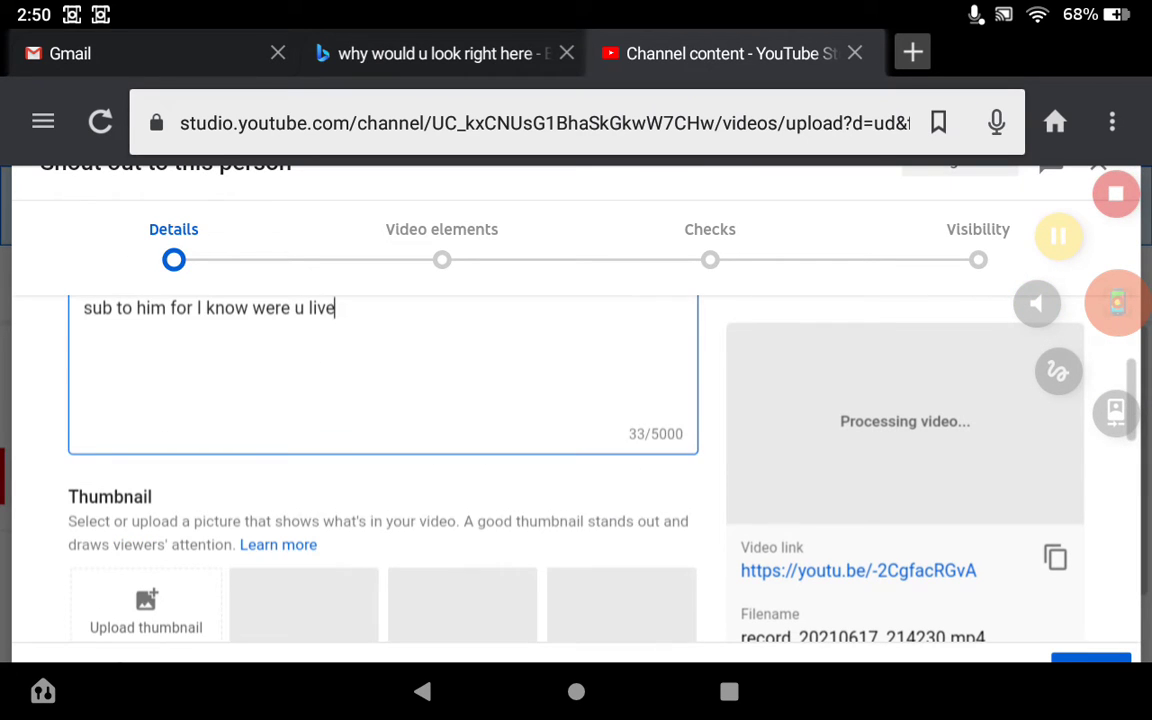
scroll(383, 460, "down", 2)
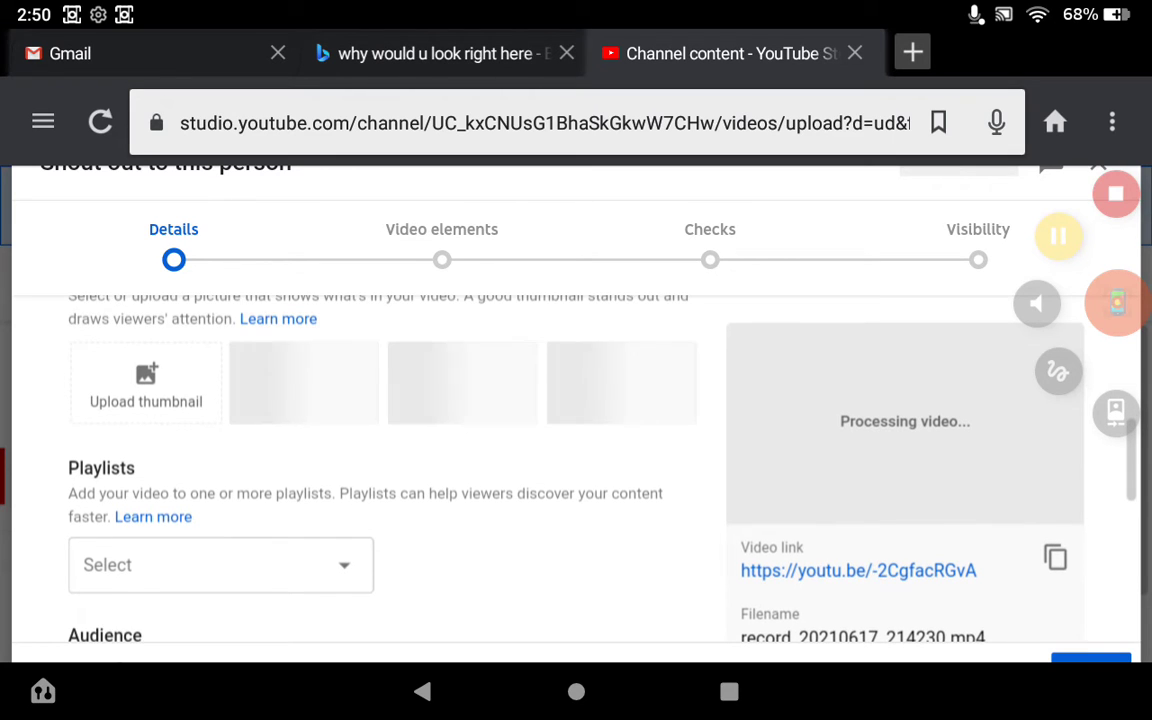
scroll(383, 460, "down", 2)
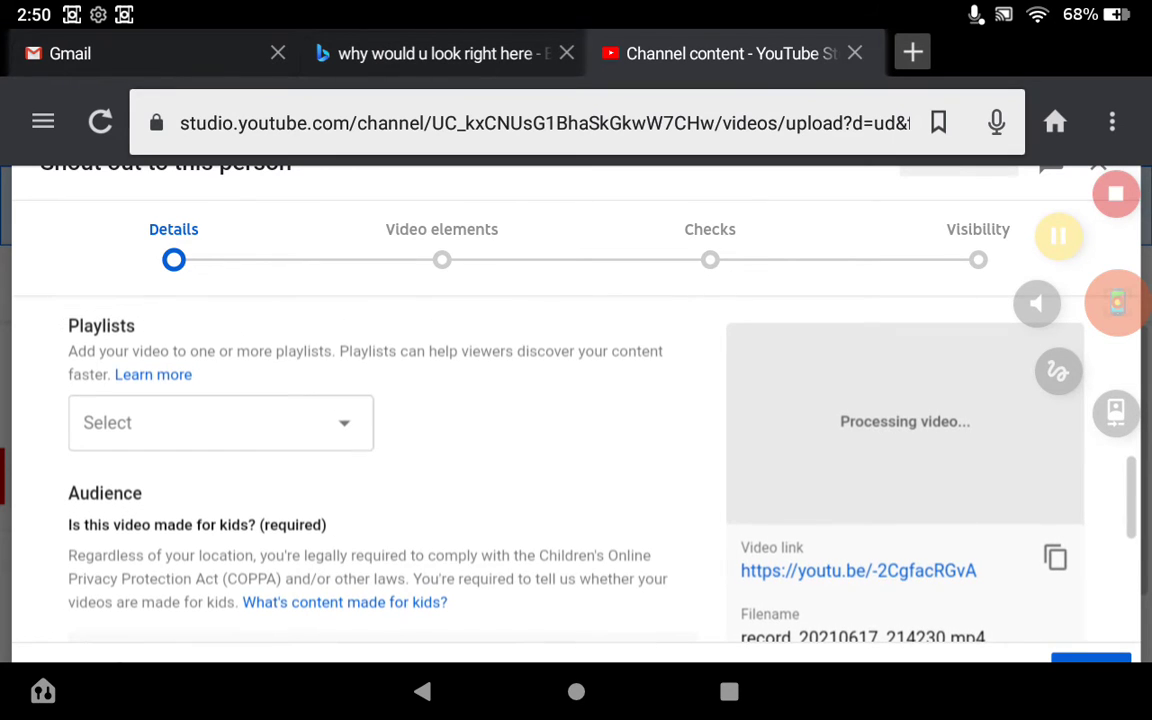
scroll(383, 460, "down", 1)
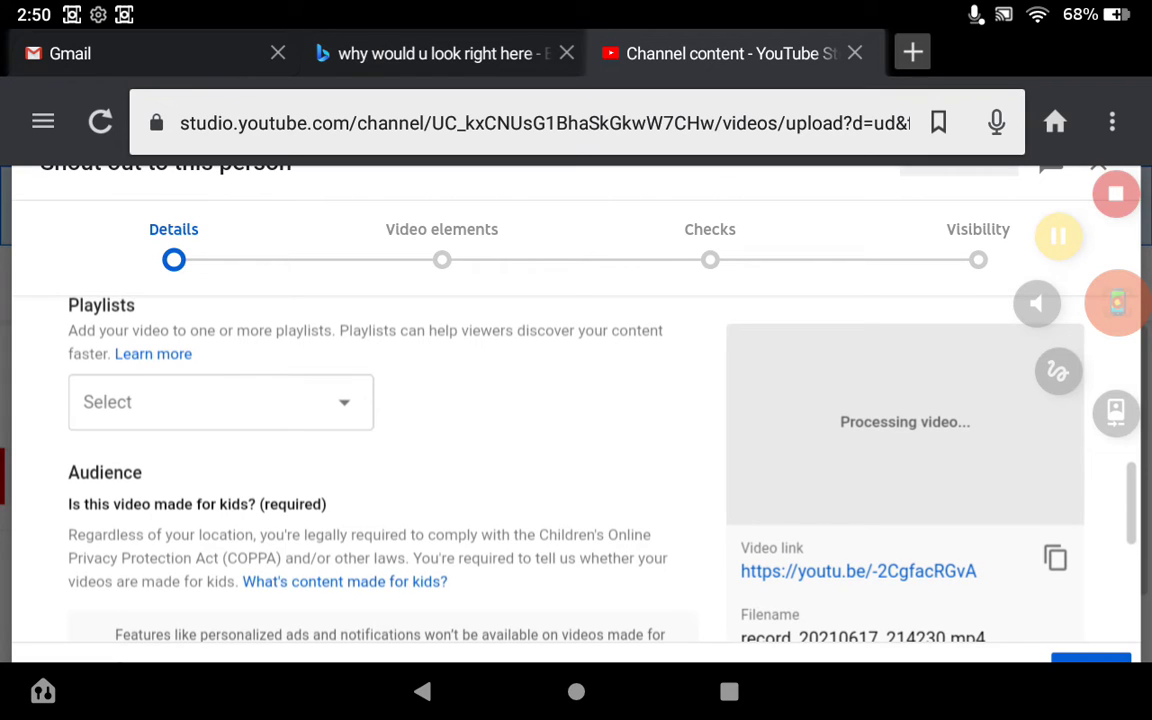
Set the audience to 'No, it's not made for kids' and age restriction to 'No, don't restrict'
left_click(220, 401)
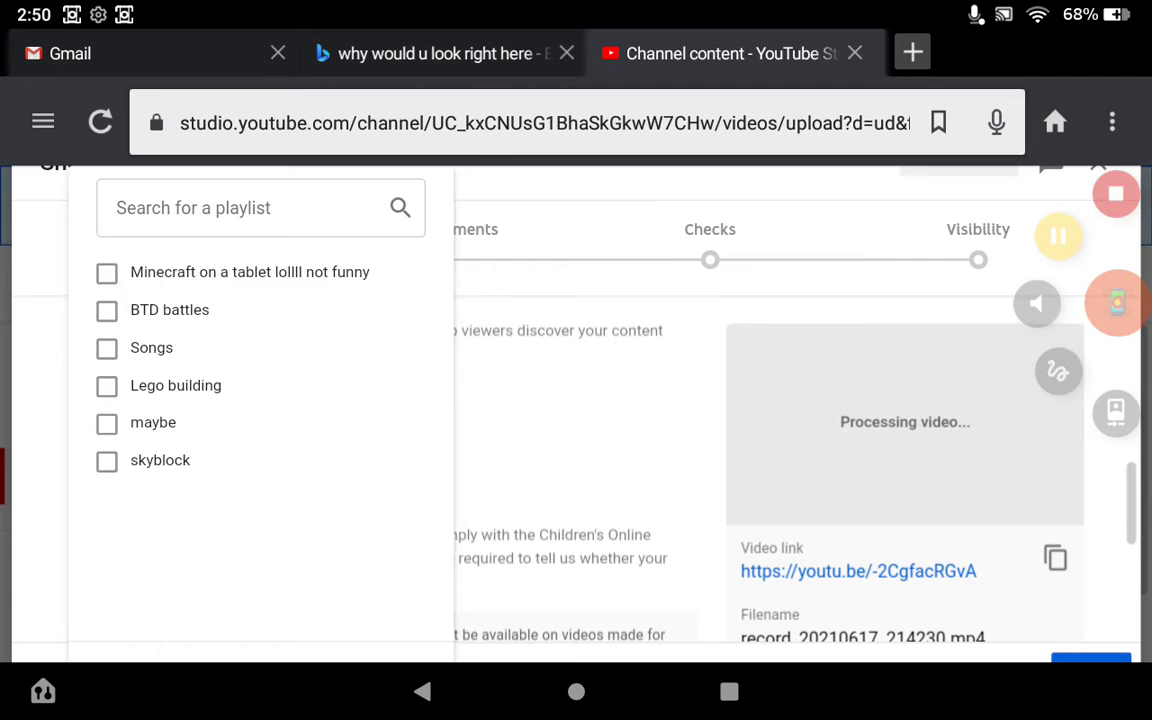
scroll(383, 460, "down", 10)
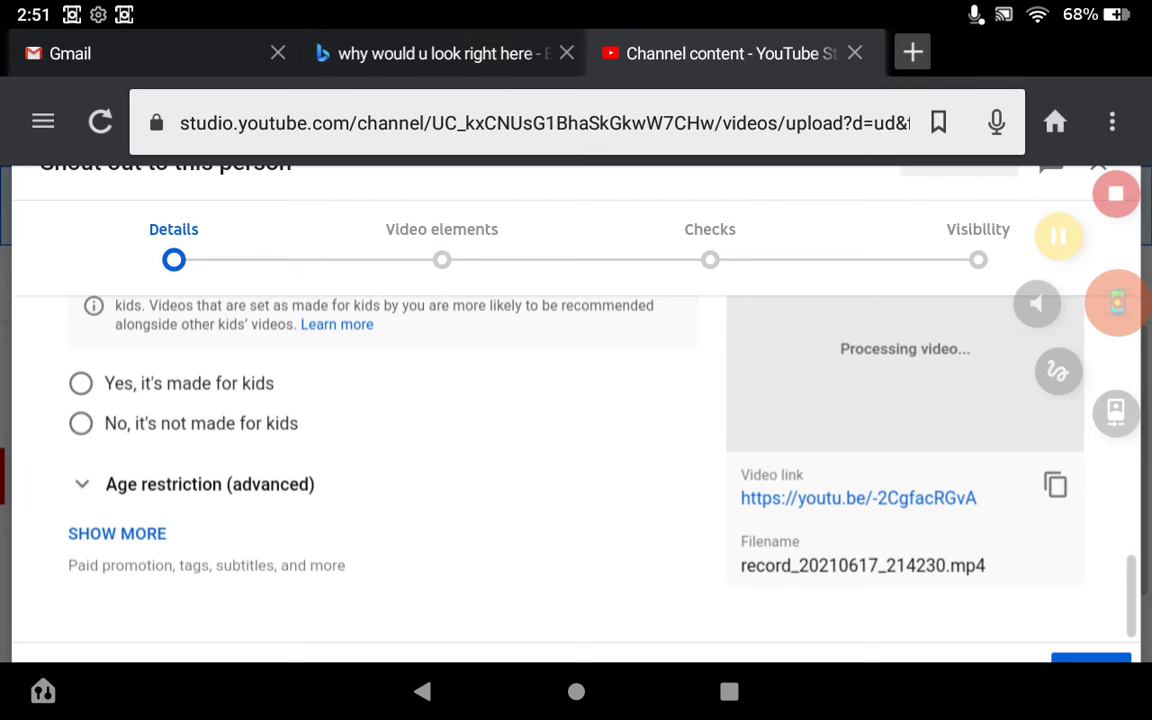
left_click(81, 383)
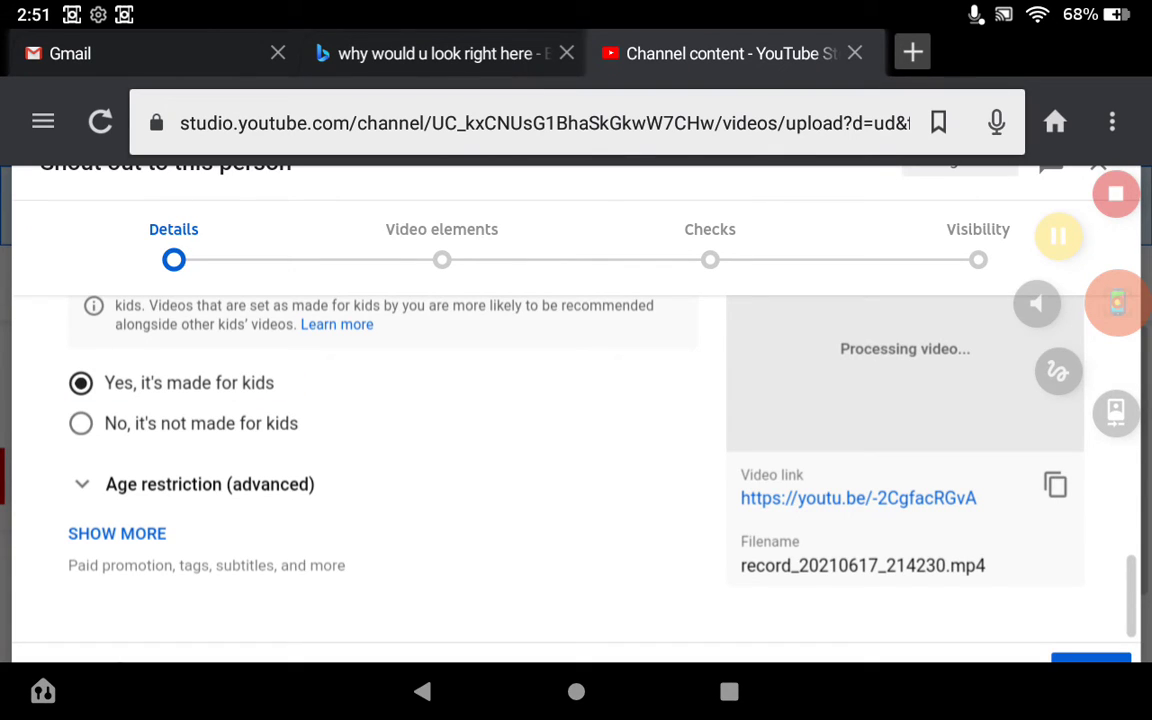
left_click(81, 423)
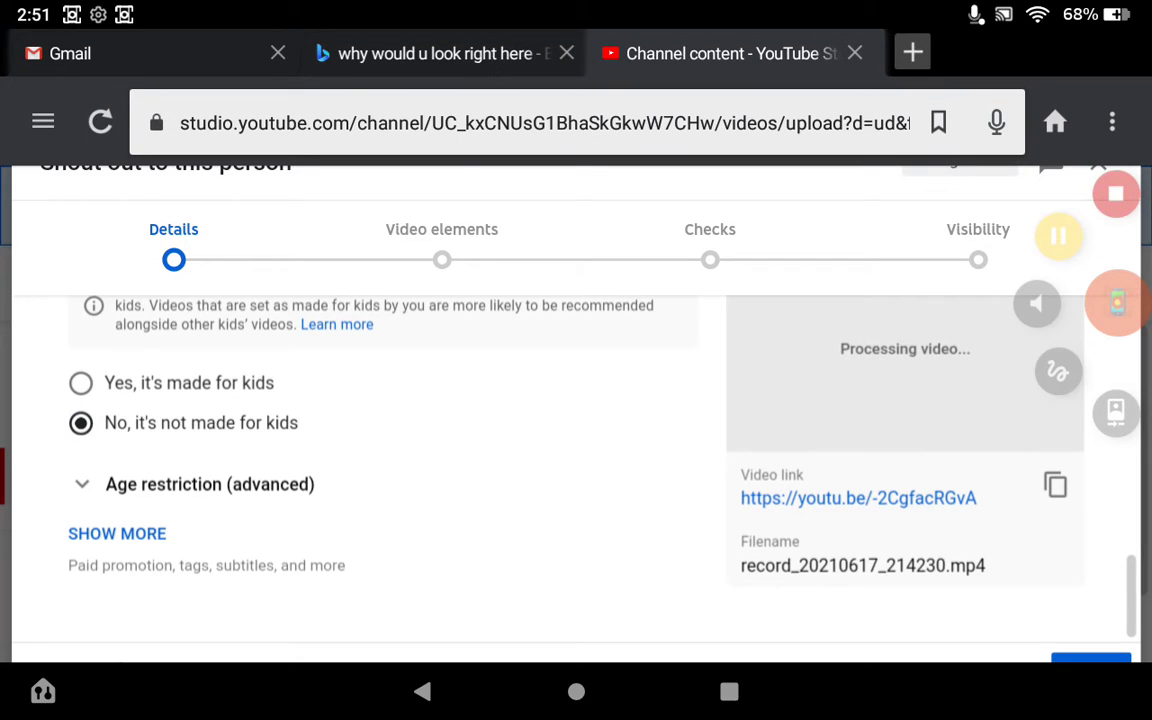
left_click(210, 484)
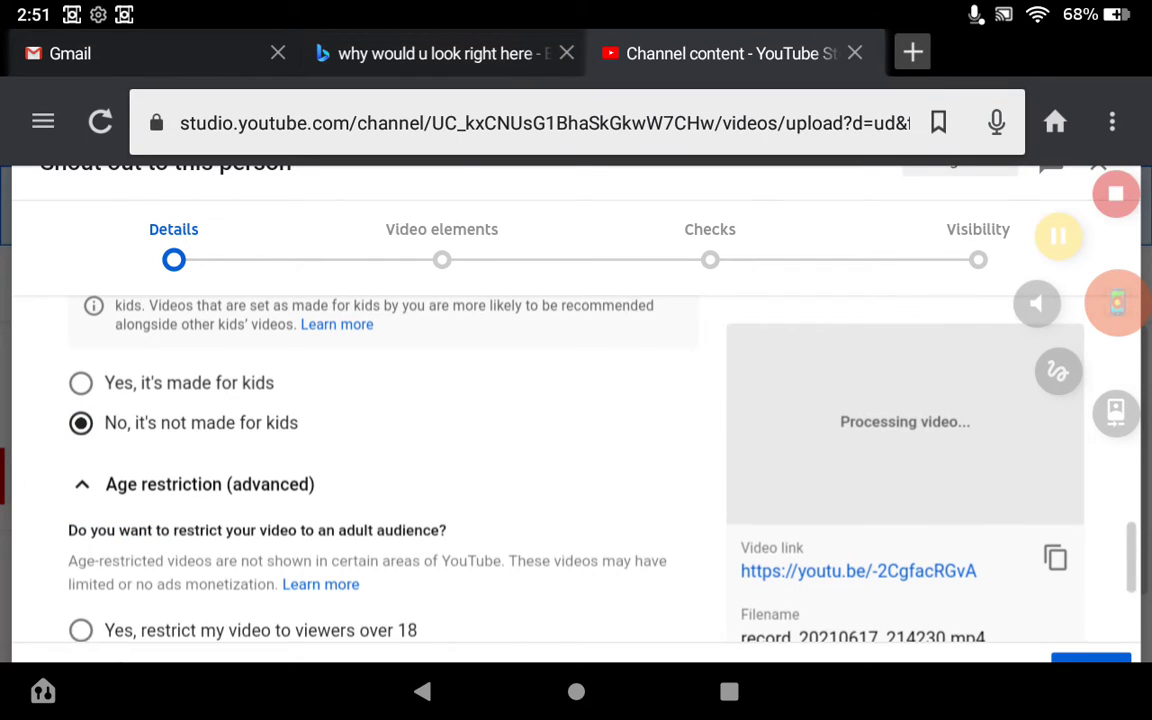
scroll(360, 450, "down", 2)
left_click(200, 547)
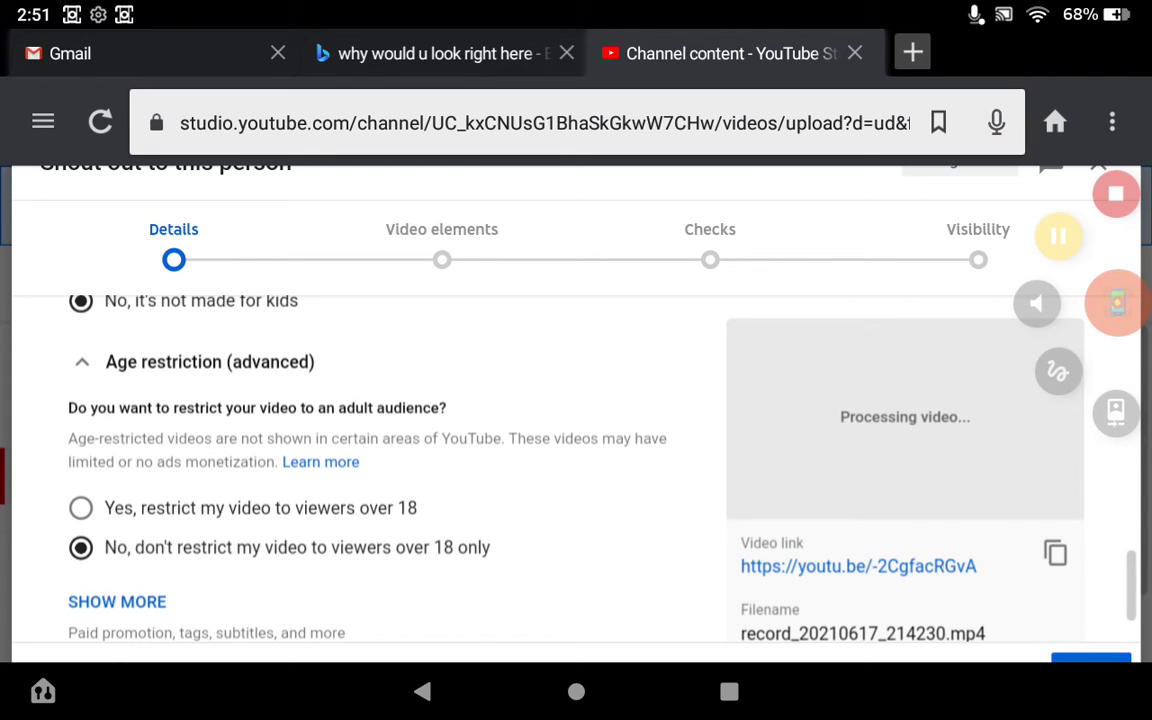
Advance past Details to Video elements and start adding an end screen
left_click(441, 229)
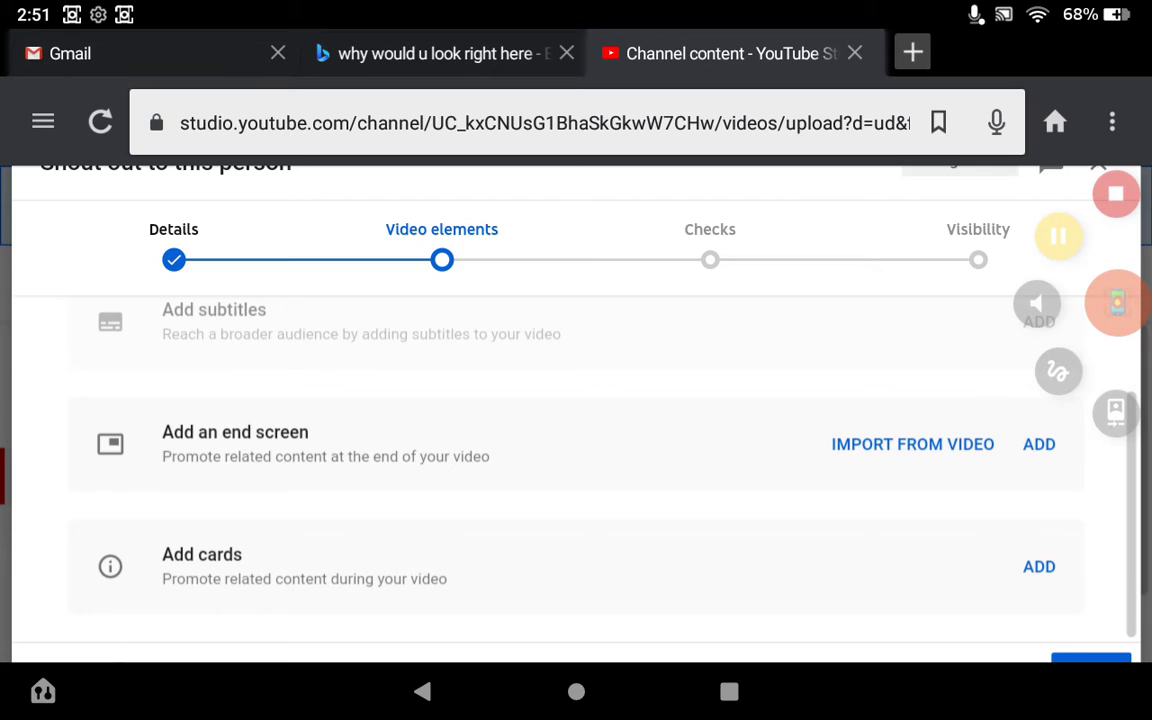
left_click(710, 229)
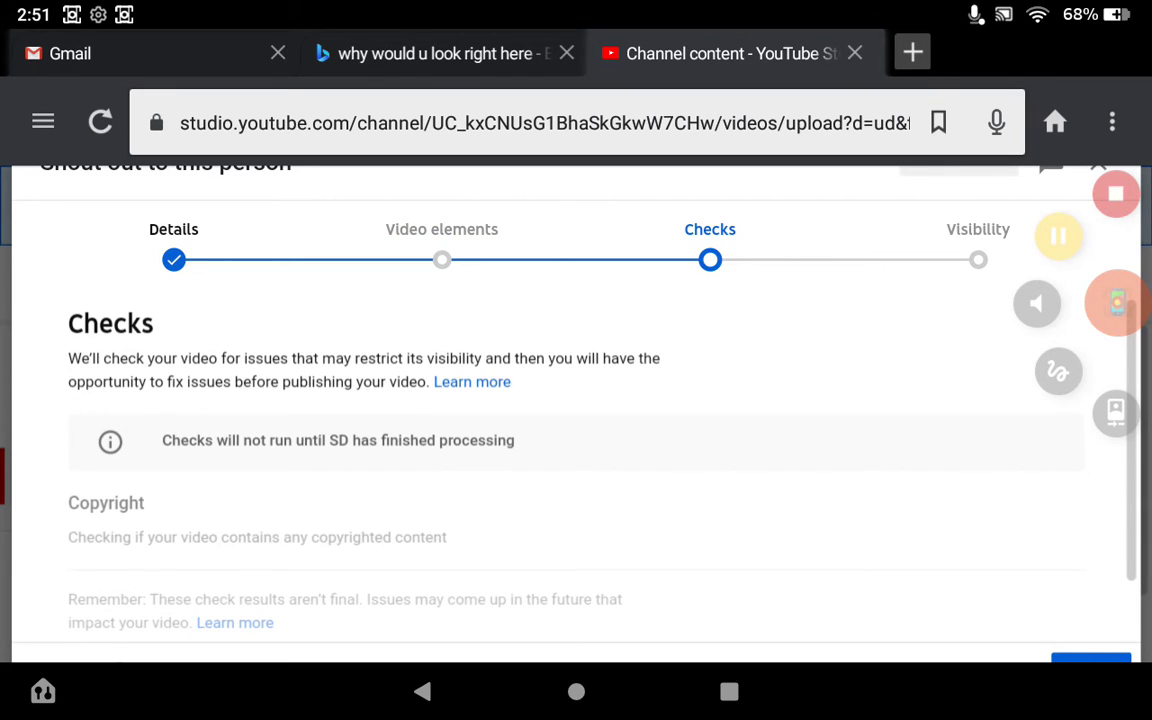
left_click(441, 229)
scroll(576, 450, "down", 2)
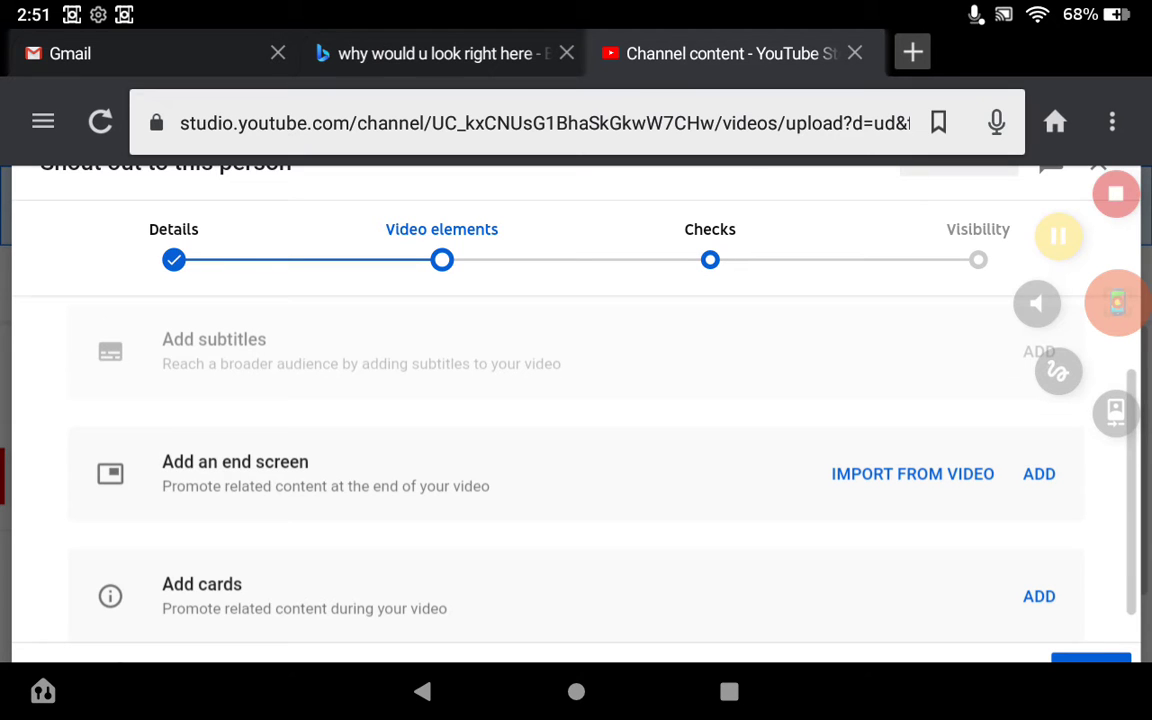
left_click(1039, 474)
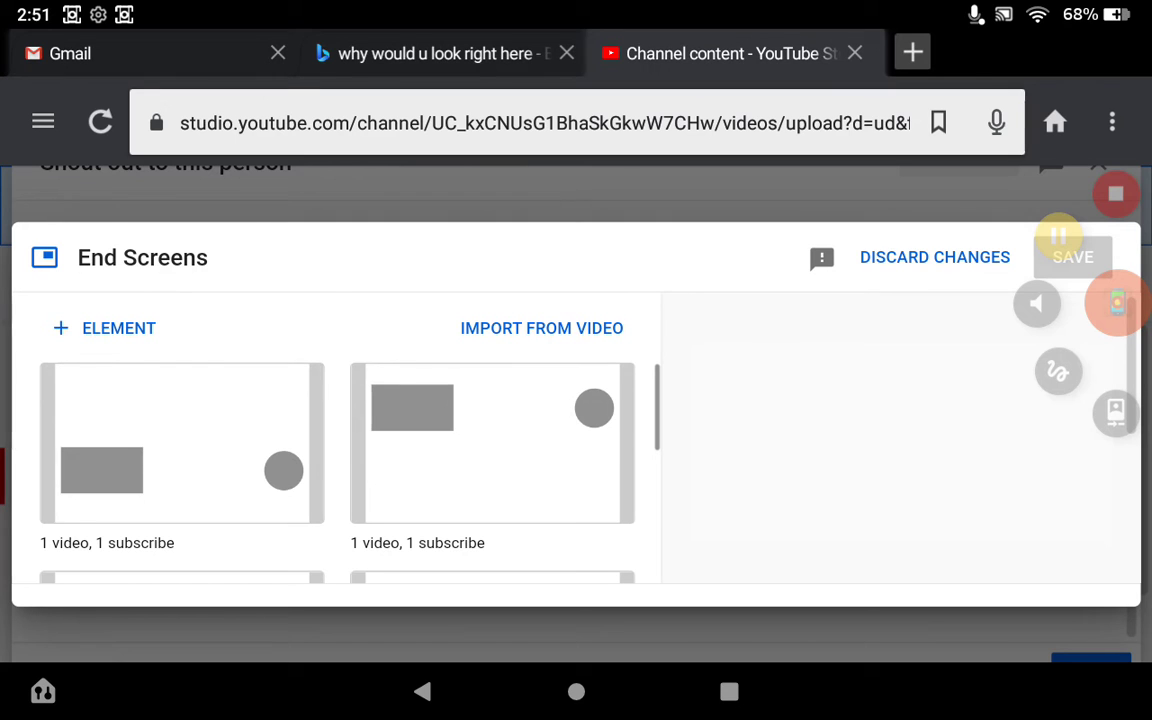
Apply the '1 video, 1 subscribe' end screen template
scroll(337, 450, "down", 2)
scroll(337, 450, "down", 2)
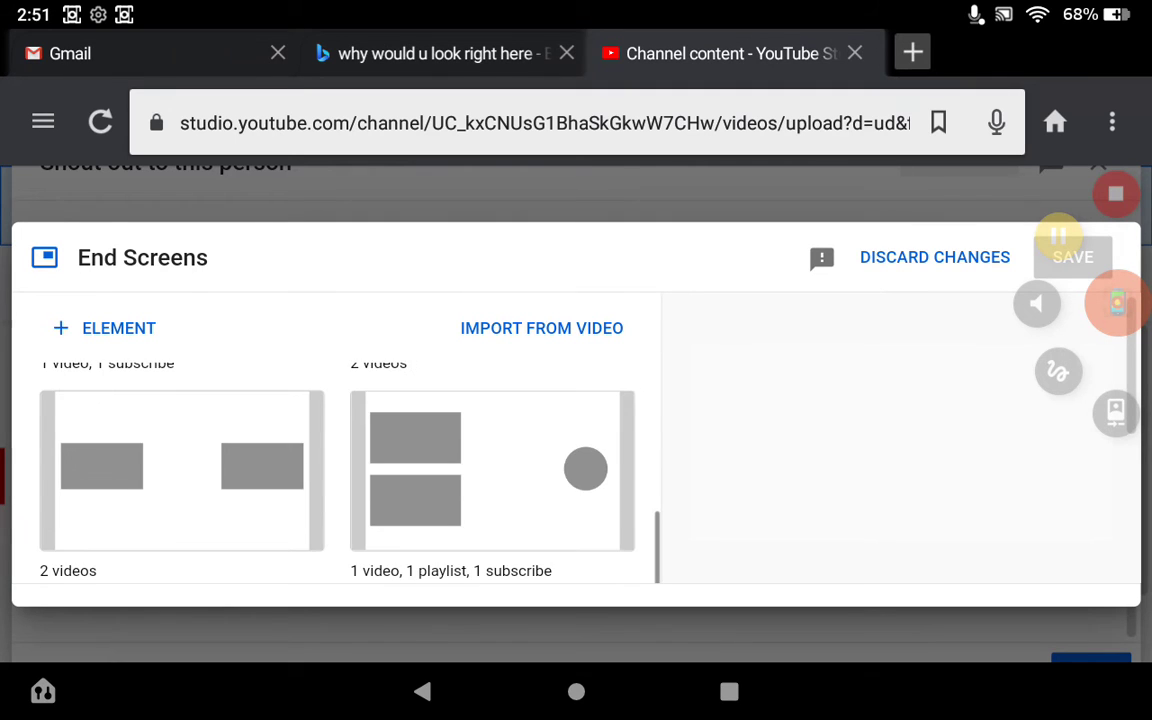
scroll(337, 450, "down", 2)
scroll(337, 450, "up", 2)
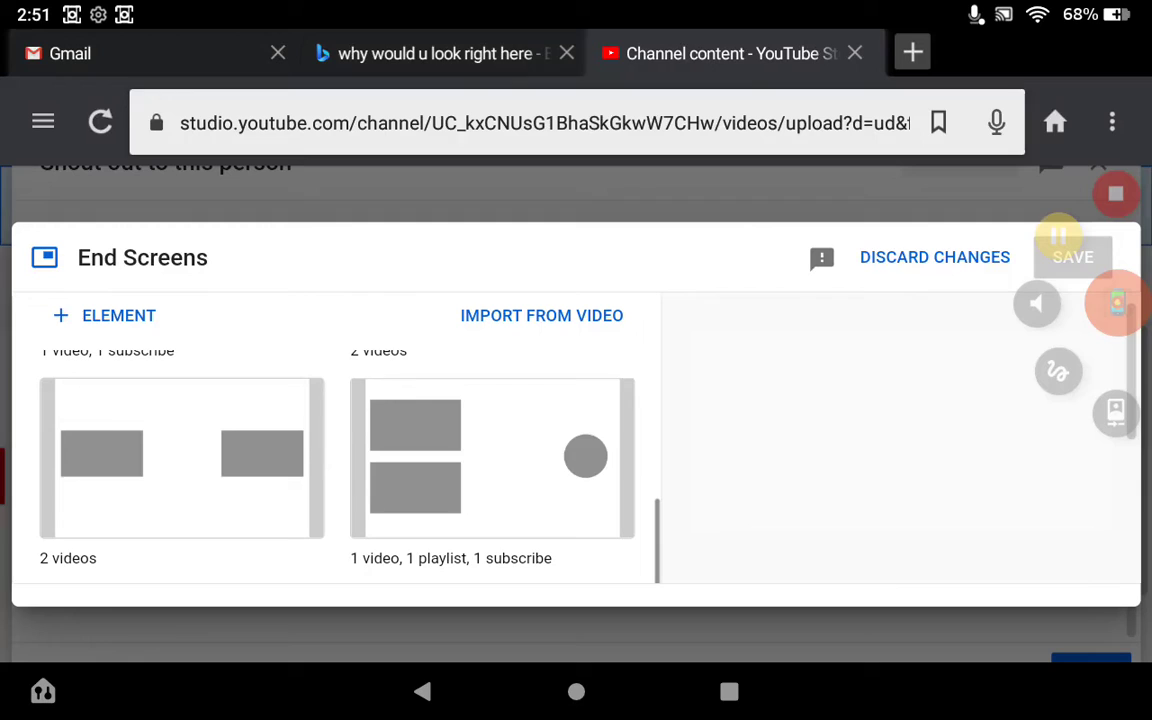
left_click(492, 457)
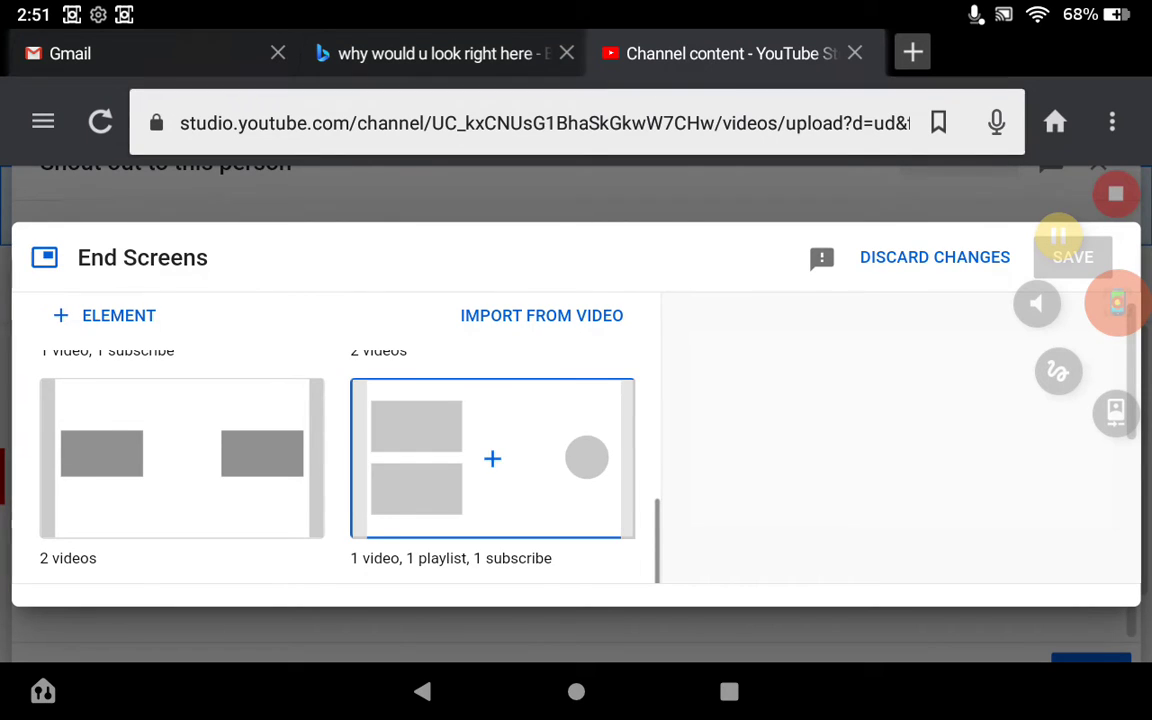
scroll(337, 450, "up", 2)
scroll(337, 450, "down", 2)
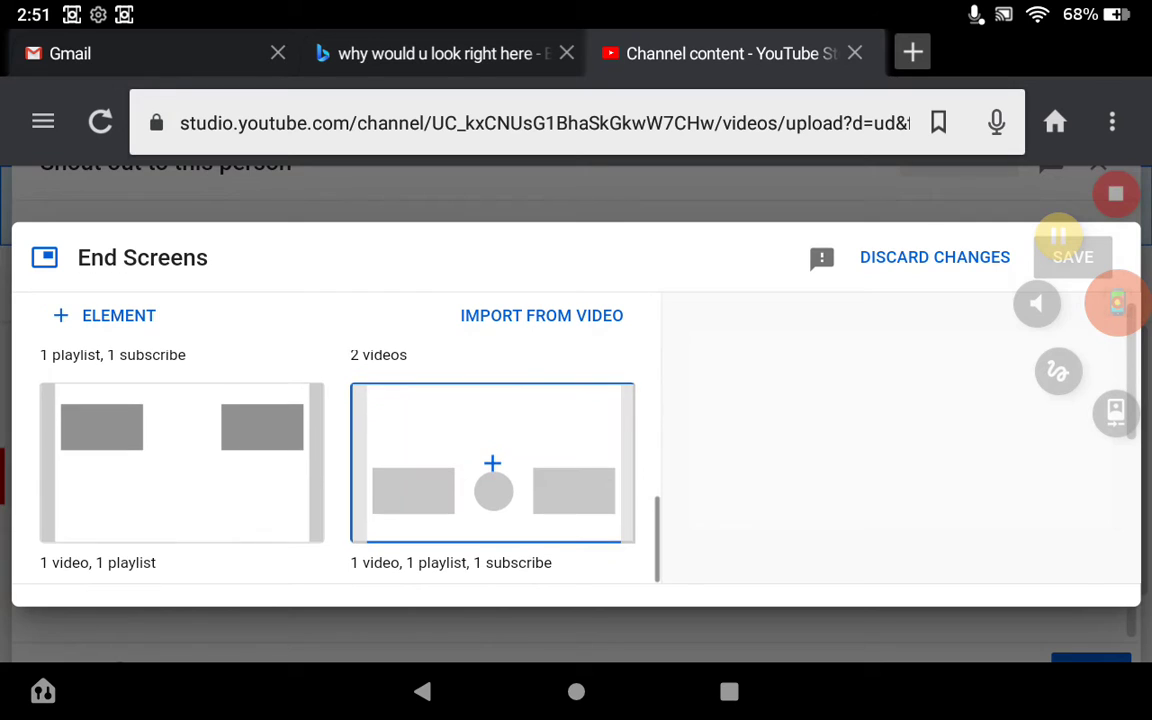
left_click(492, 458)
scroll(492, 460, "up", 1)
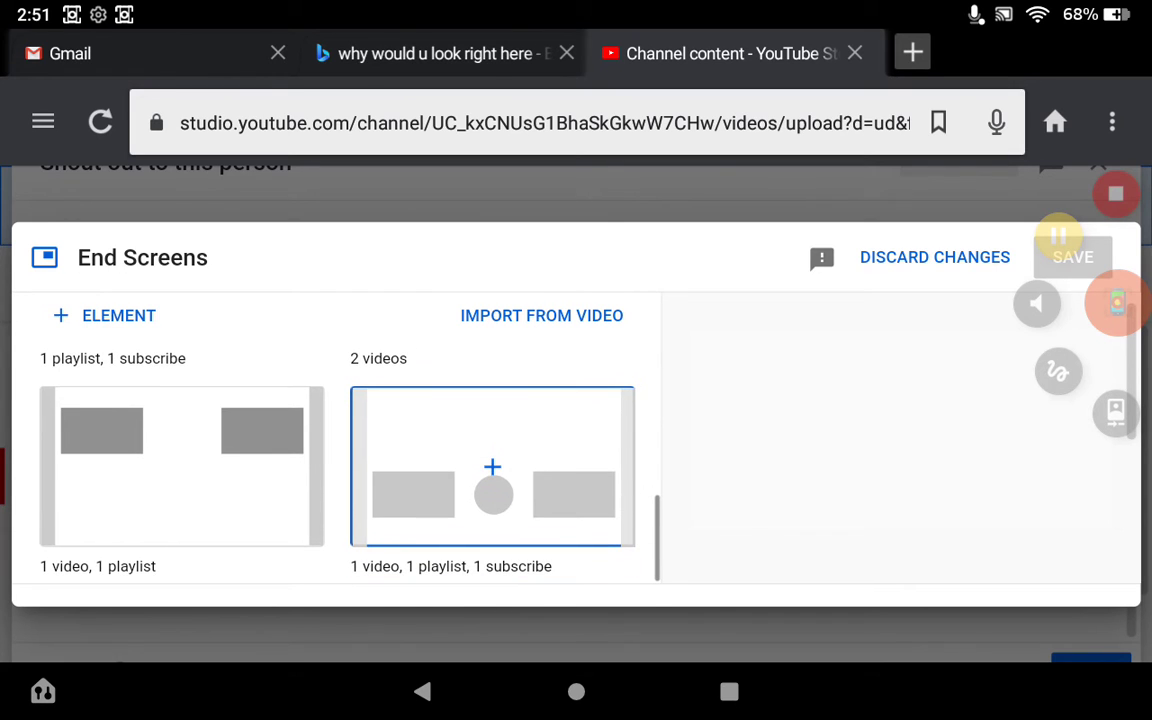
scroll(335, 450, "up", 2)
scroll(335, 450, "up", 1)
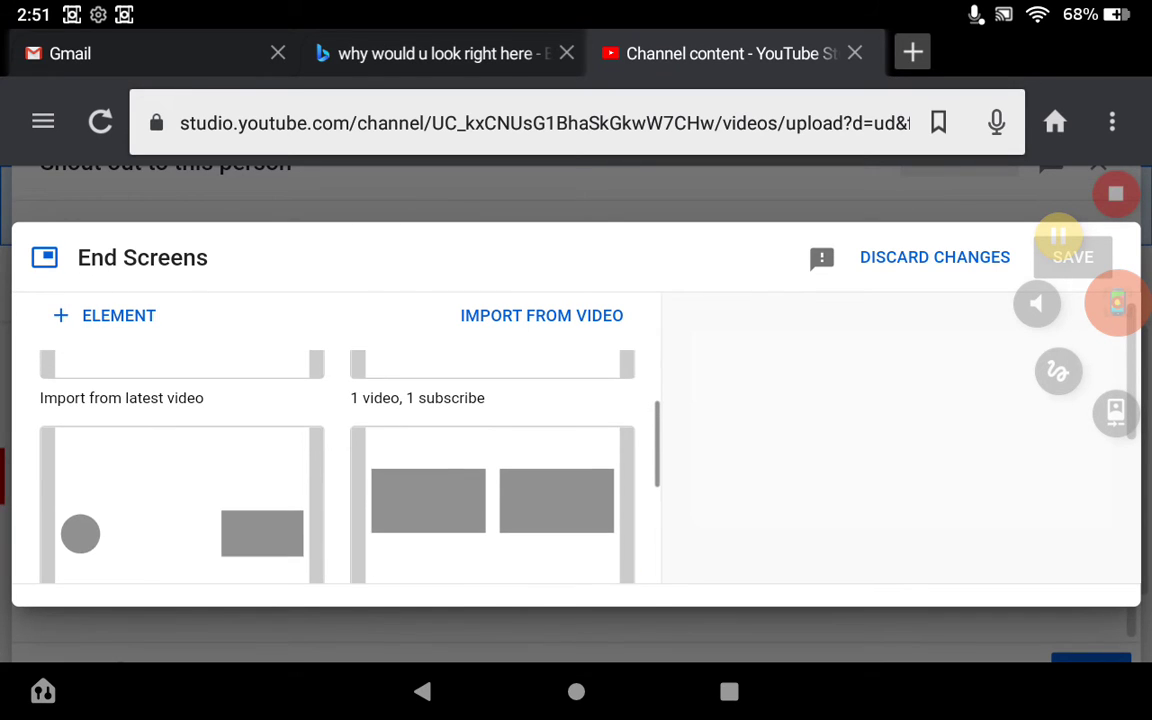
scroll(335, 460, "down", 1)
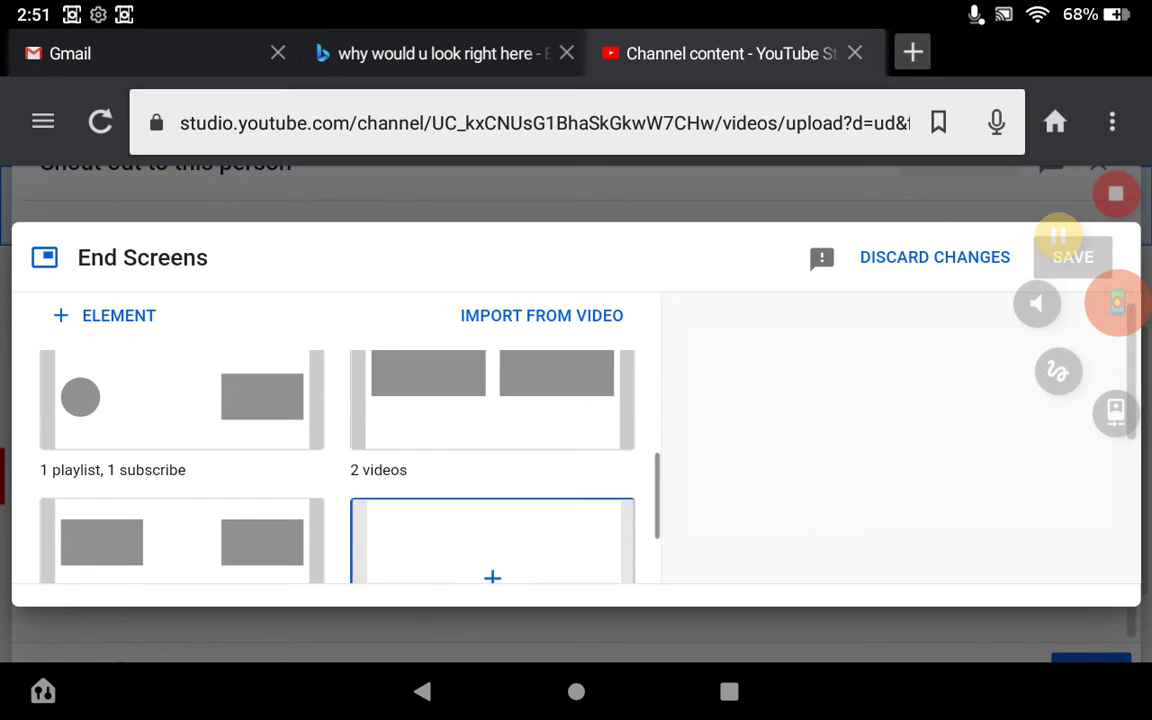
scroll(335, 460, "up", 2)
scroll(335, 460, "up", 1)
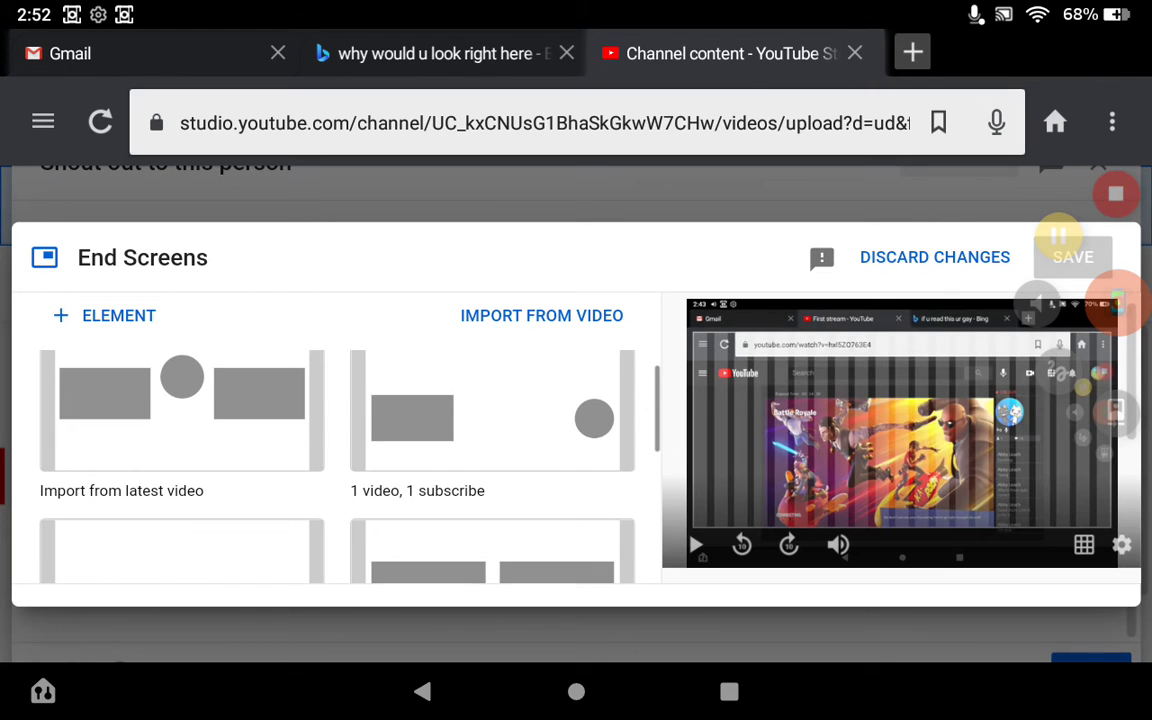
left_click(492, 410)
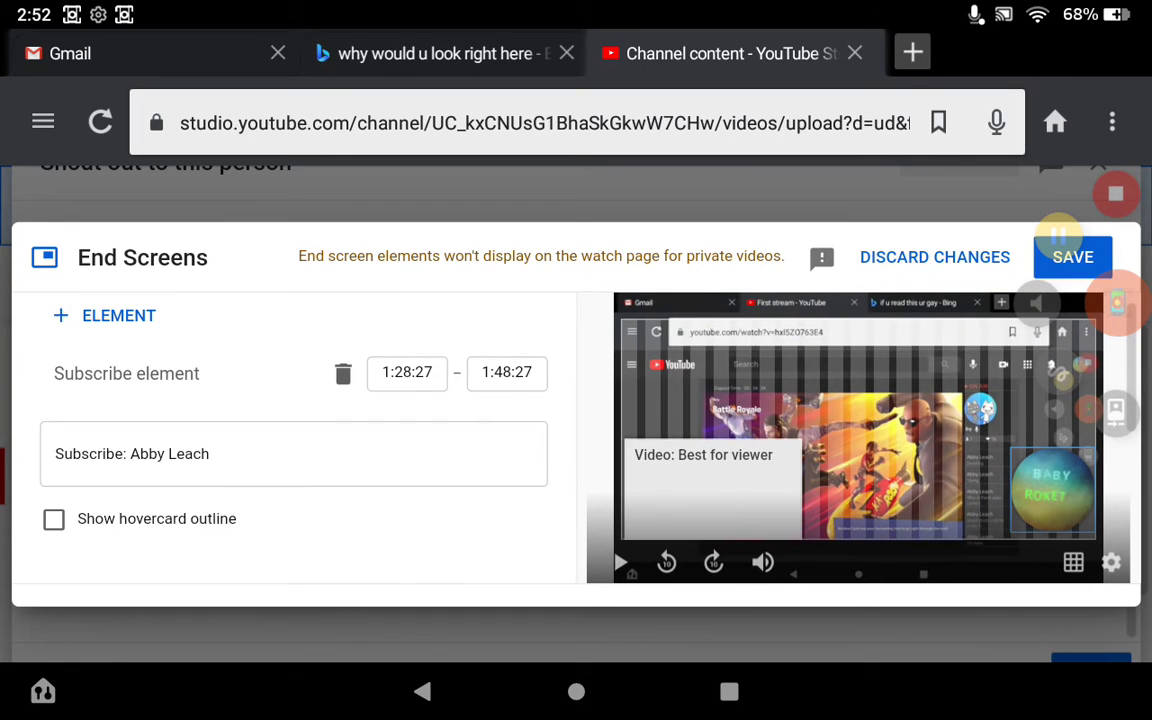
Center the video box with the subscribe circle to its right, then save the end screen
mouse_move(710, 482)
left_mouse_down()
mouse_move(765, 434)
mouse_move(909, 465)
mouse_move(839, 452)
left_mouse_up()
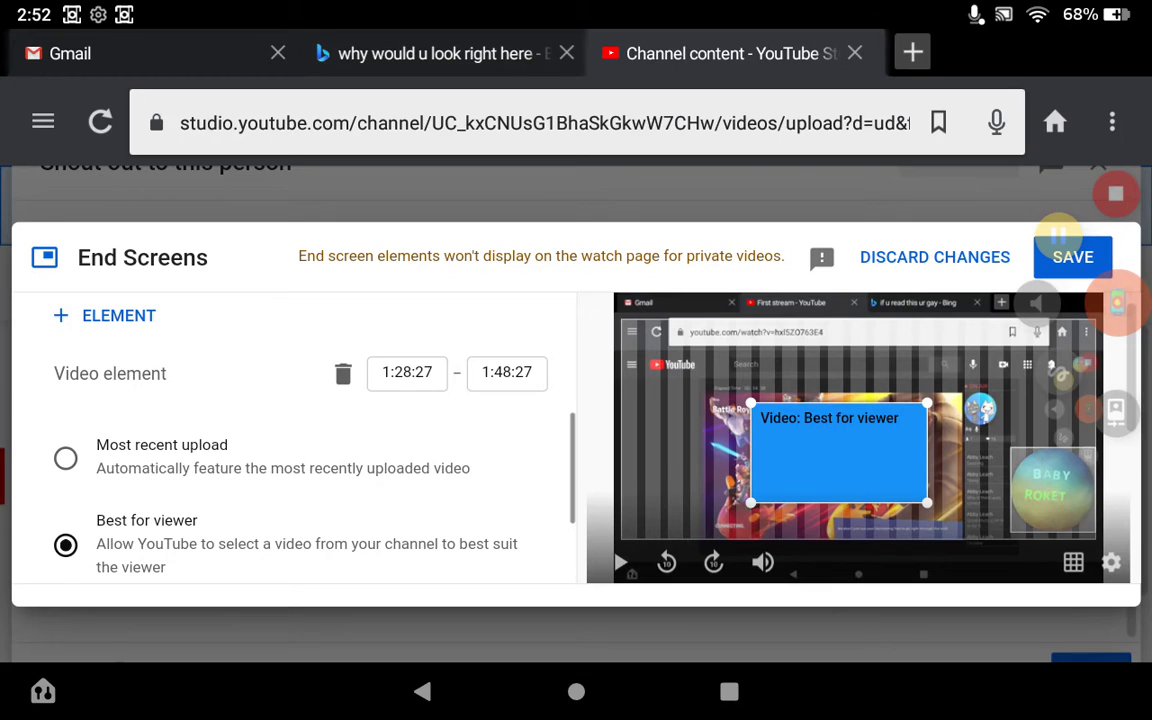
left_click_drag(1053, 485, 991, 440)
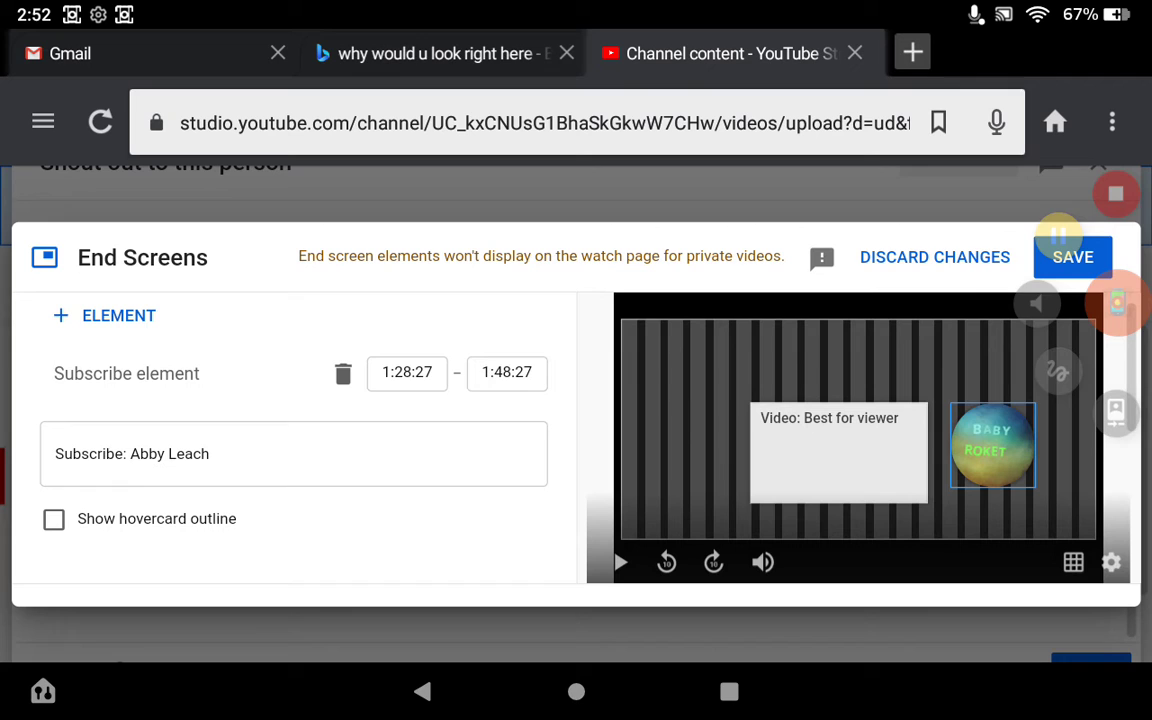
mouse_move(1118, 305)
left_mouse_down()
mouse_move(1059, 327)
mouse_move(1020, 370)
left_mouse_up()
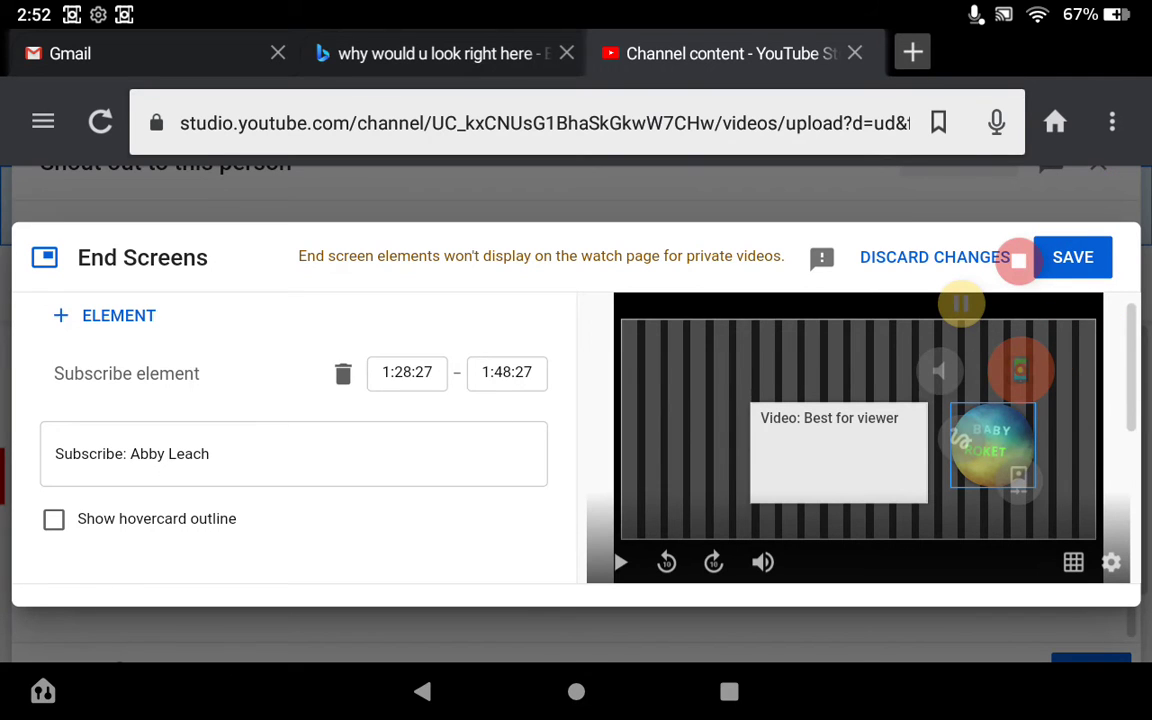
left_click(1072, 257)
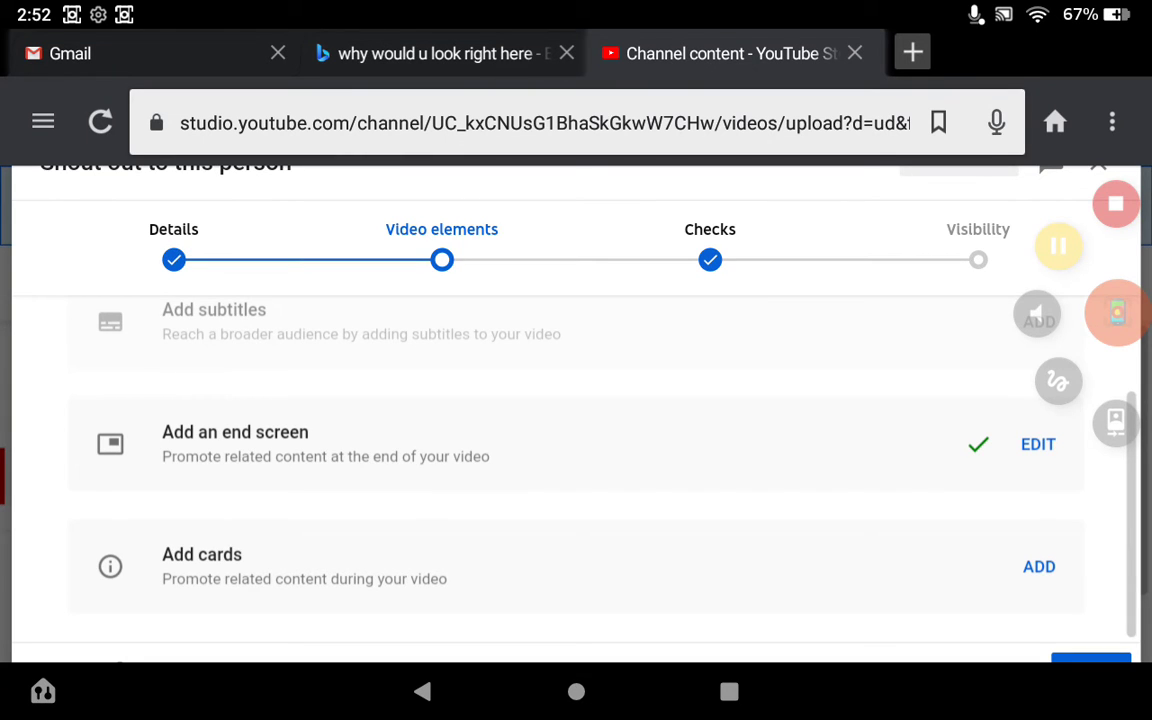
On the Visibility step, choose Public with Schedule and bring up the release date calendar
scroll(576, 400, "down", 2)
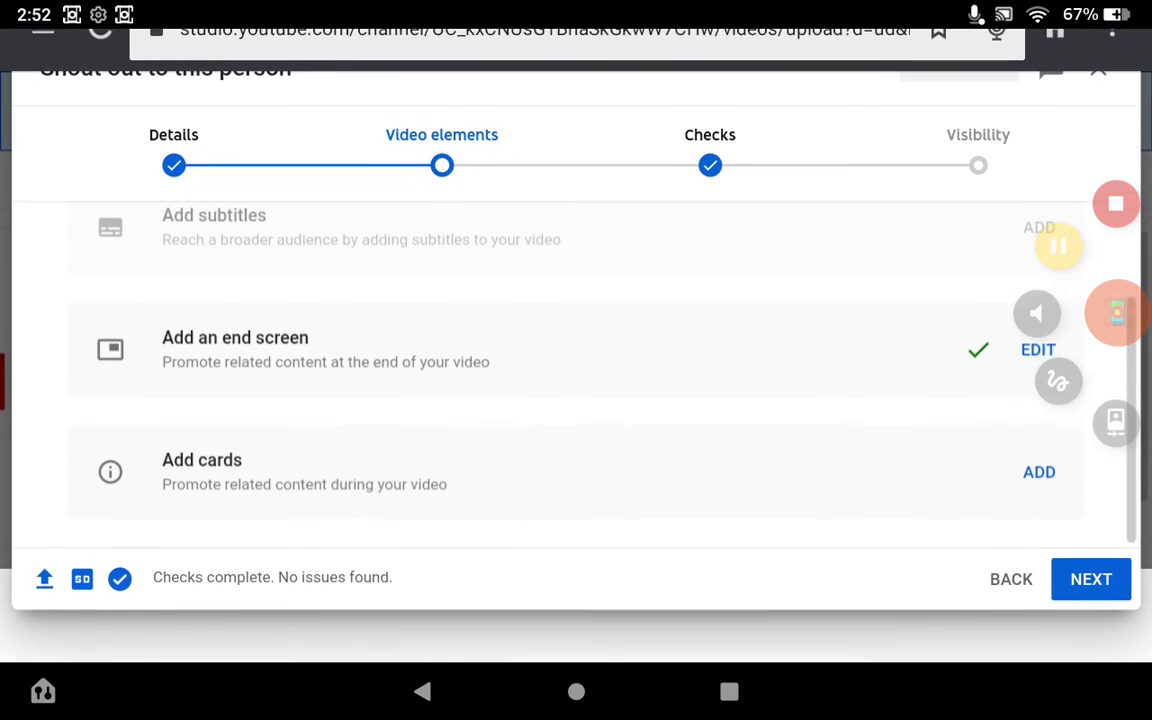
scroll(576, 400, "up", 2)
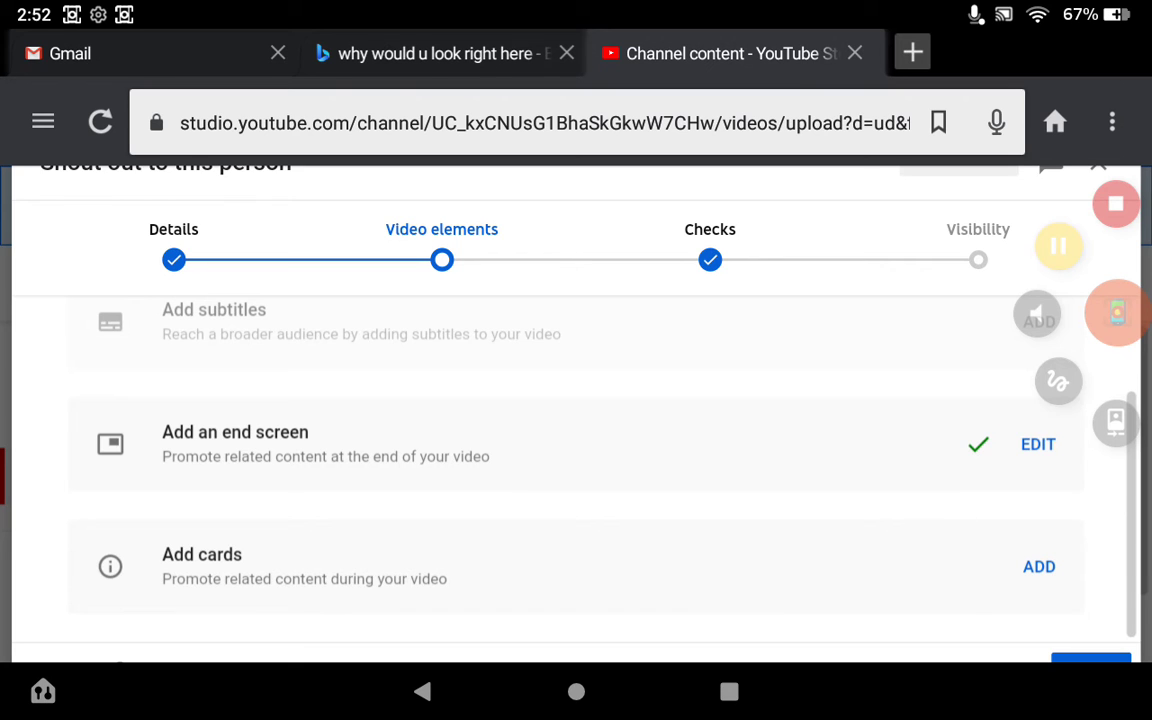
left_click(978, 235)
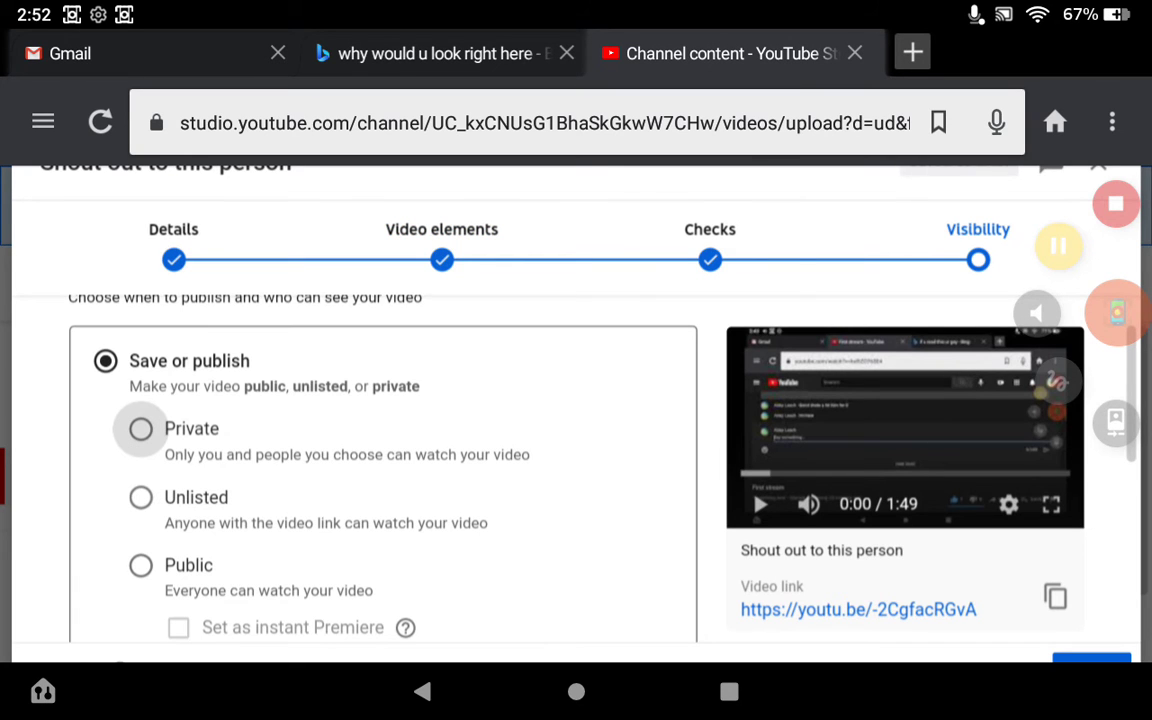
scroll(576, 400, "down", 2)
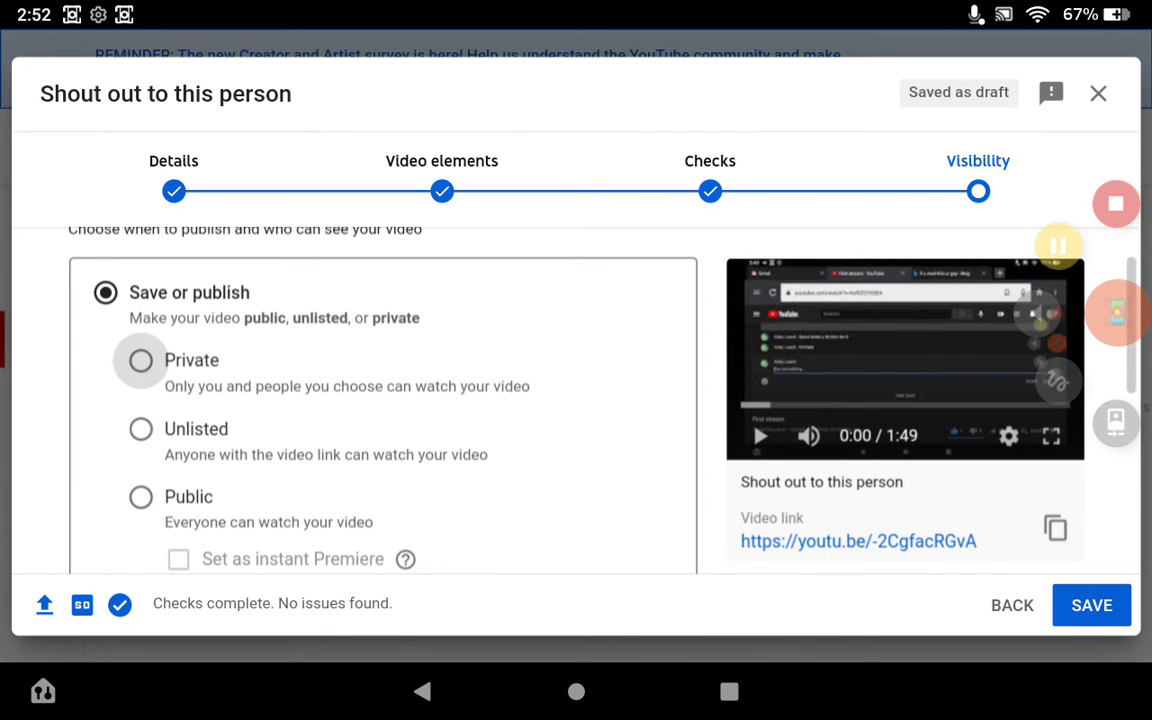
left_click(140, 497)
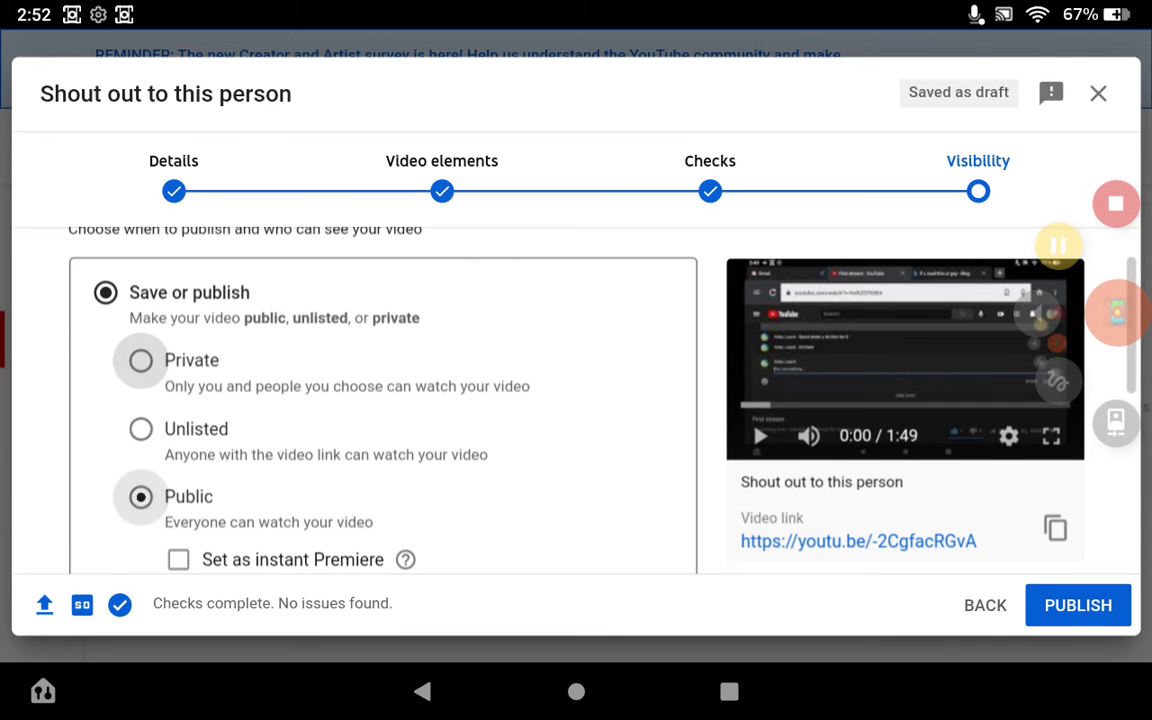
scroll(383, 400, "down", 3)
left_click(105, 400)
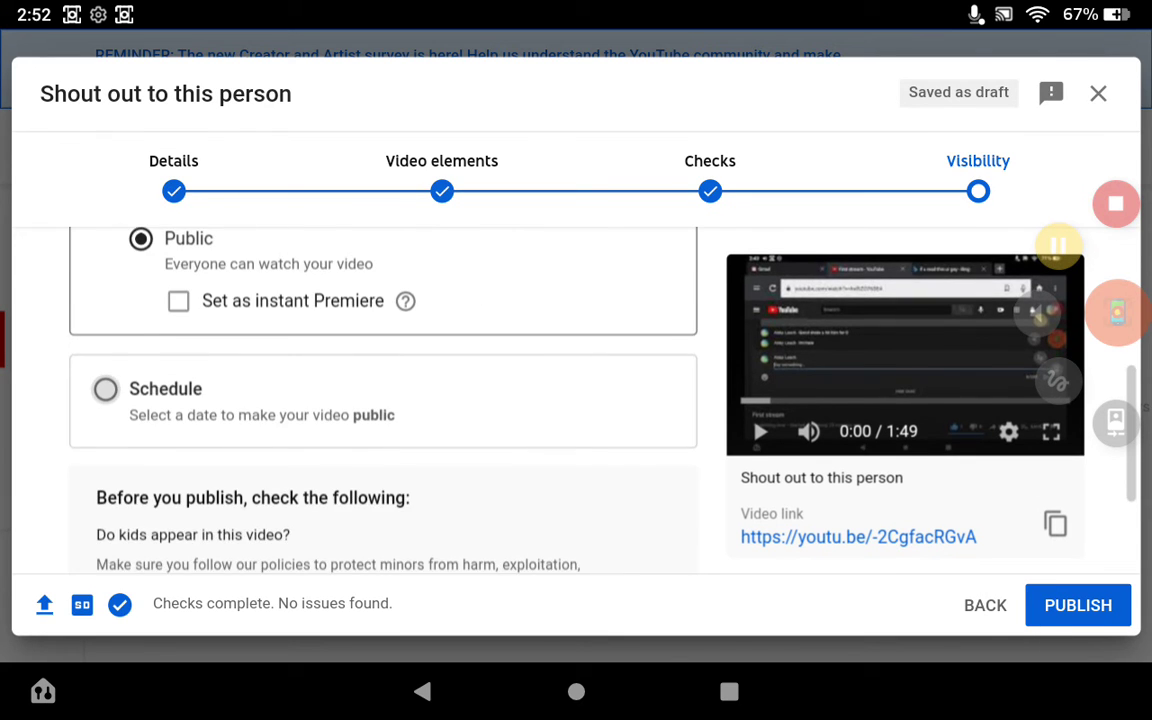
scroll(383, 400, "up", 2)
left_click(200, 405)
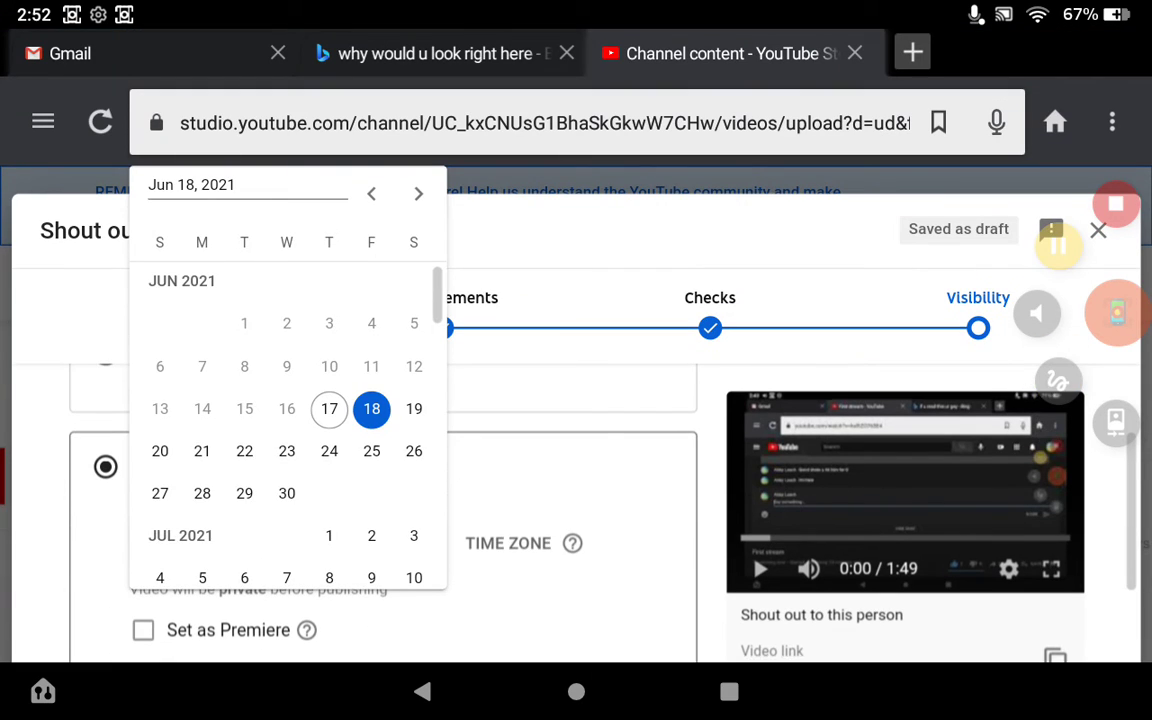
Keep June 17, 2021, set the publish time to 4:15 PM, and confirm scheduling
left_click(678, 499)
left_click(376, 482)
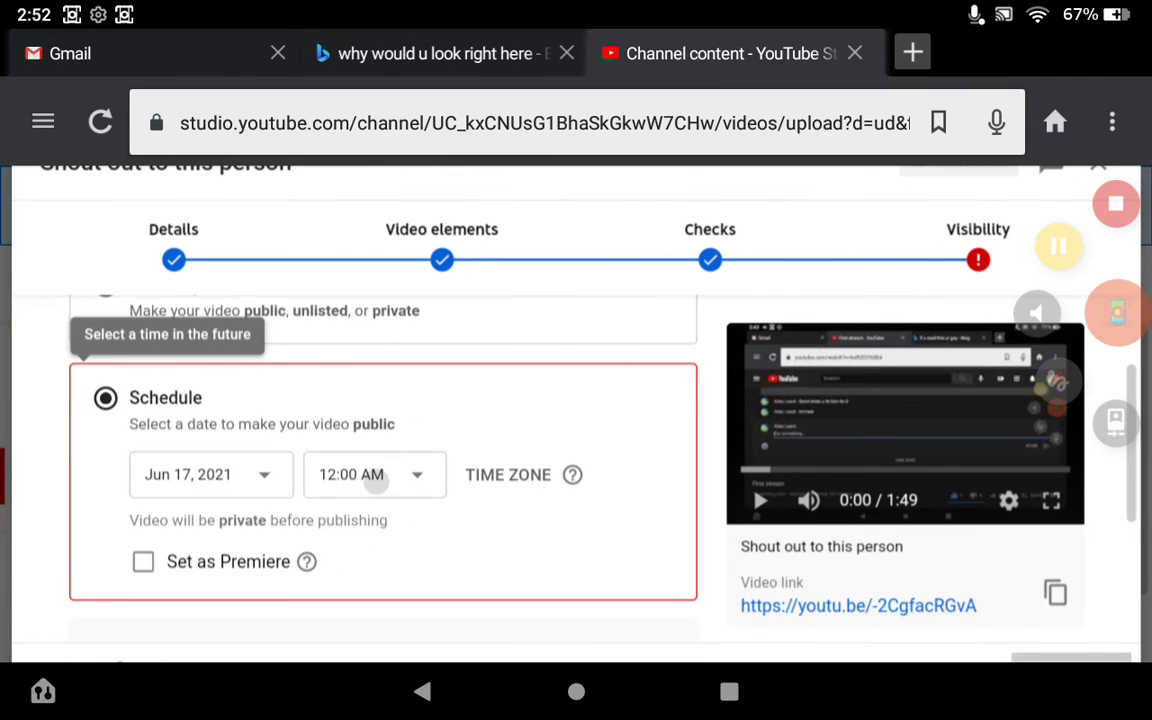
scroll(355, 340, "down", 2)
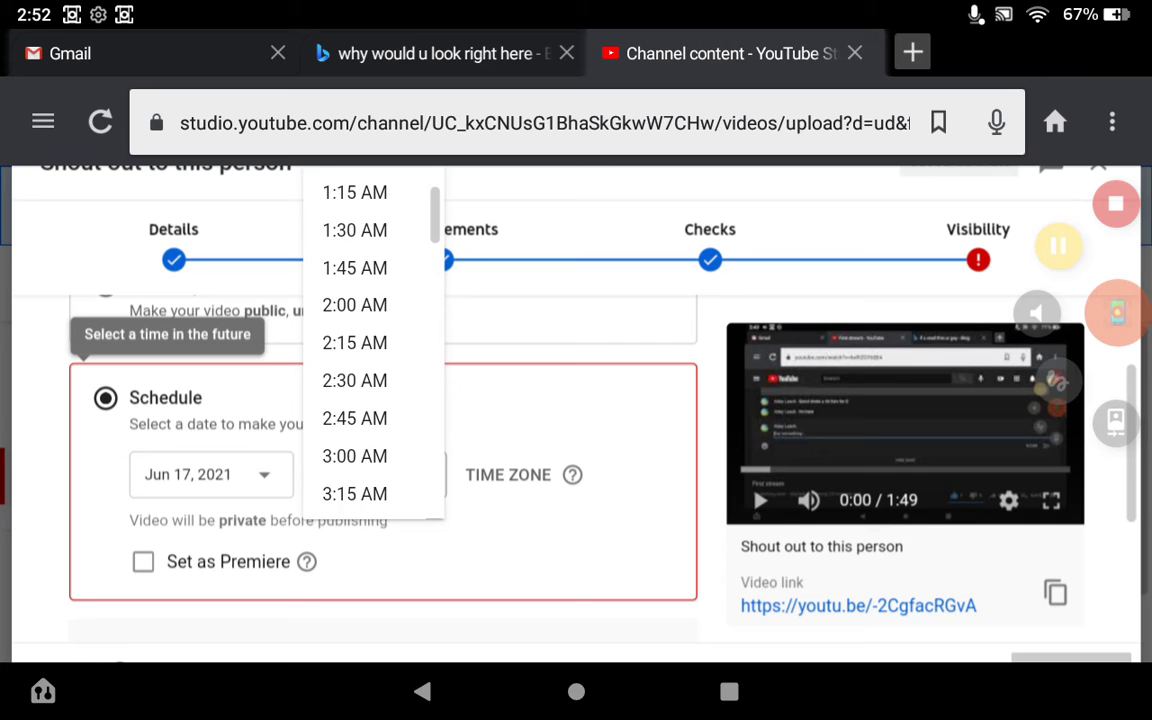
scroll(355, 340, "down", 3)
scroll(355, 340, "down", 5)
scroll(355, 340, "down", 3)
scroll(355, 340, "down", 3)
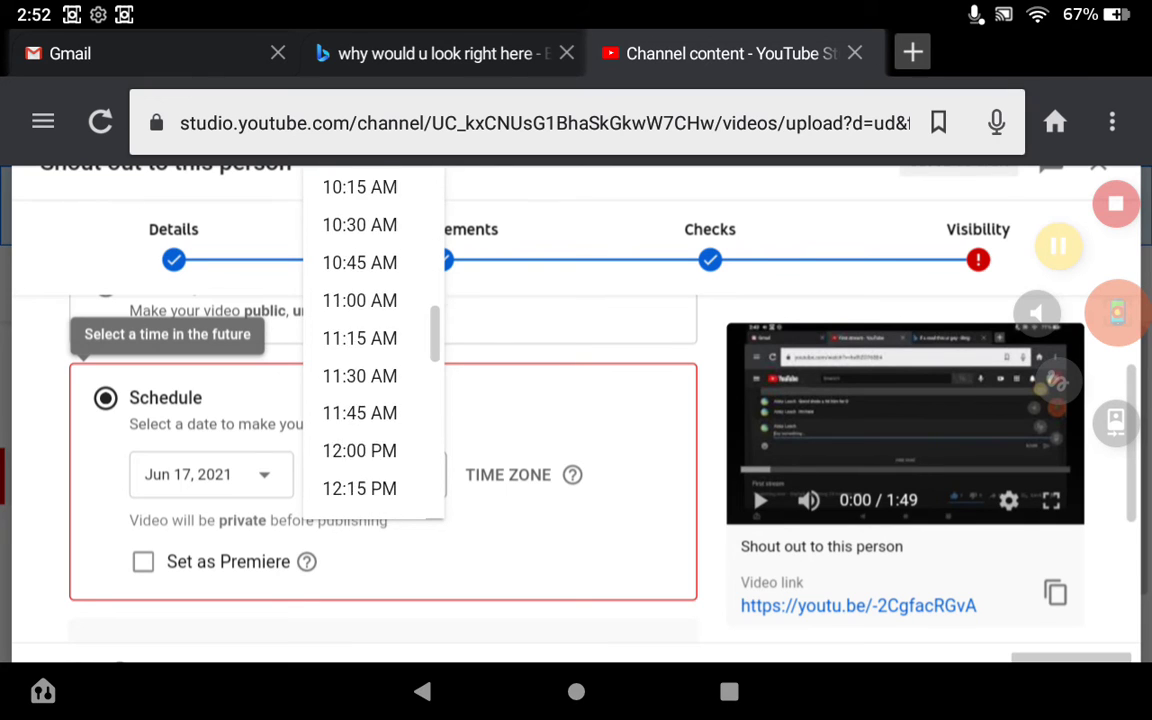
scroll(355, 340, "down", 5)
scroll(355, 340, "down", 2)
scroll(355, 340, "down", 3)
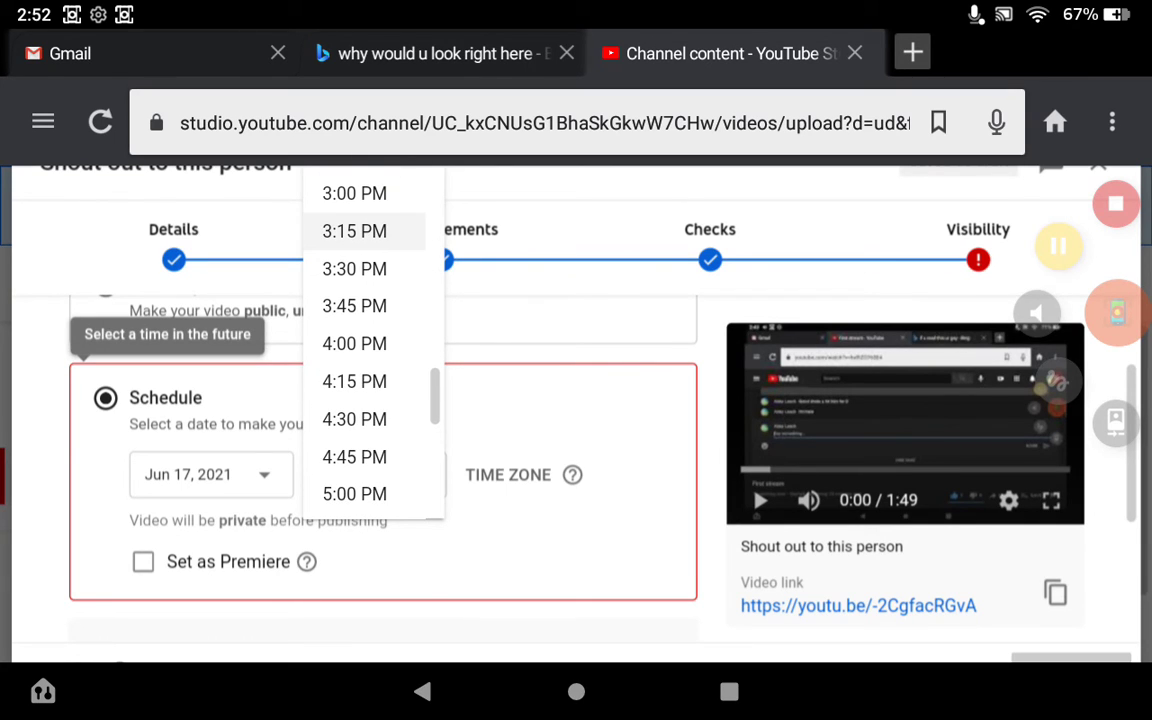
left_click(354, 381)
scroll(380, 450, "down", 3)
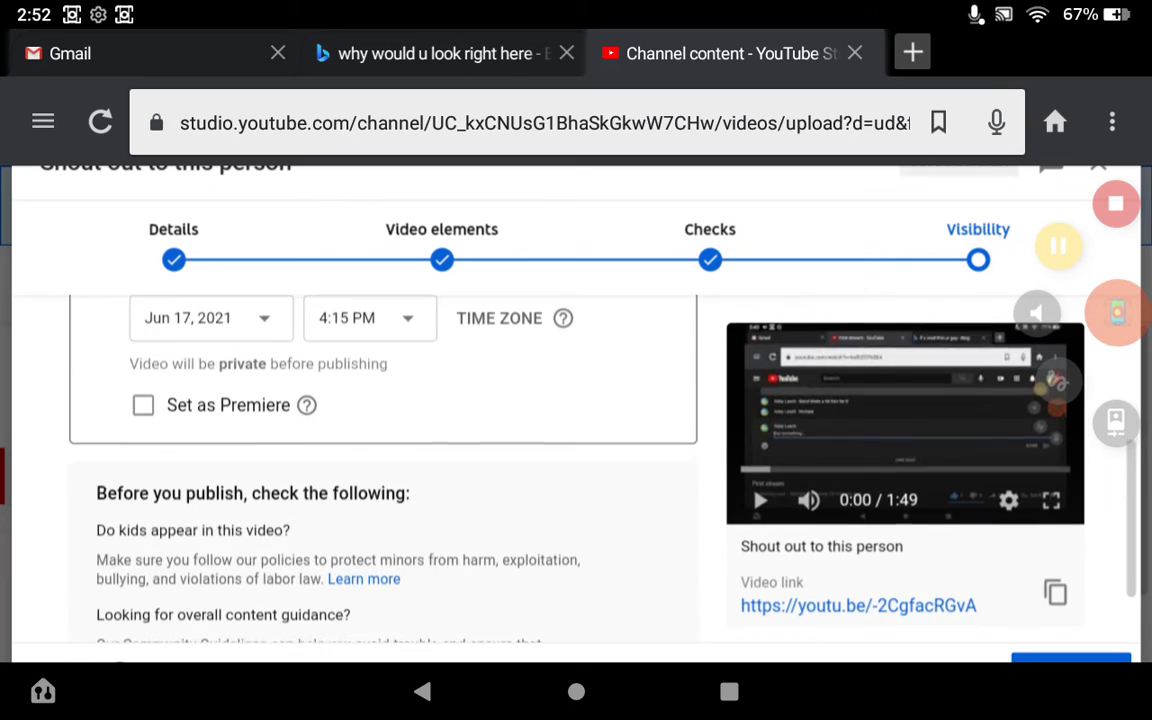
scroll(576, 400, "down", 4)
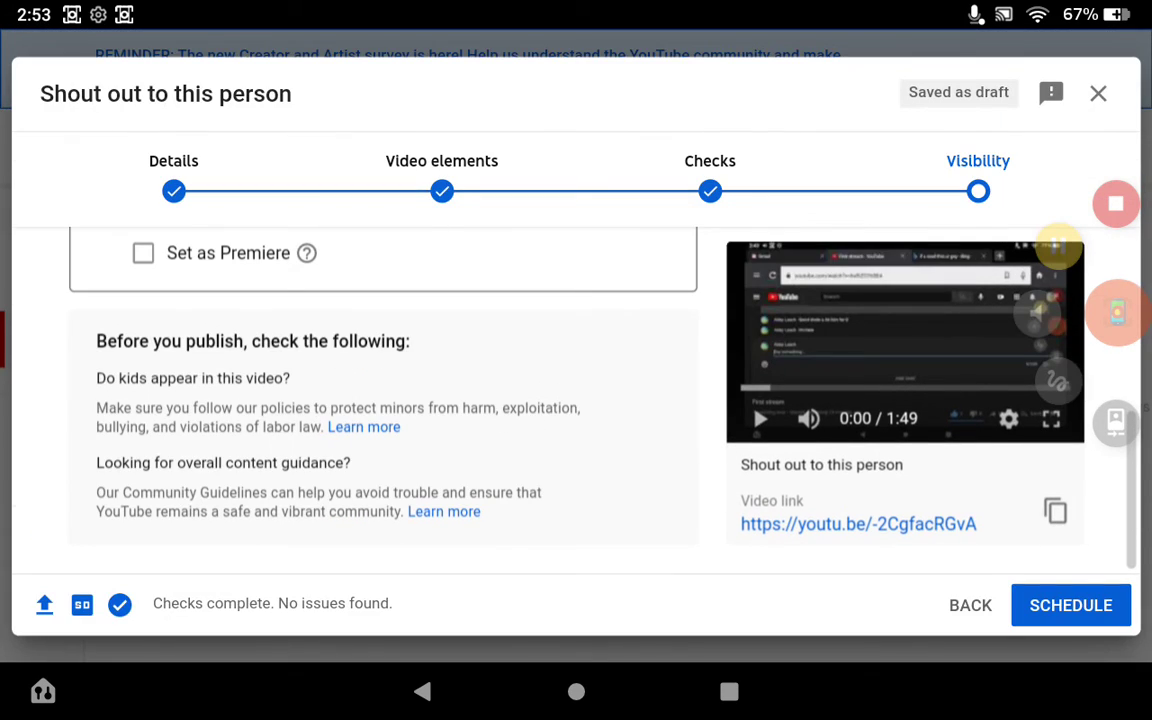
left_click(1070, 605)
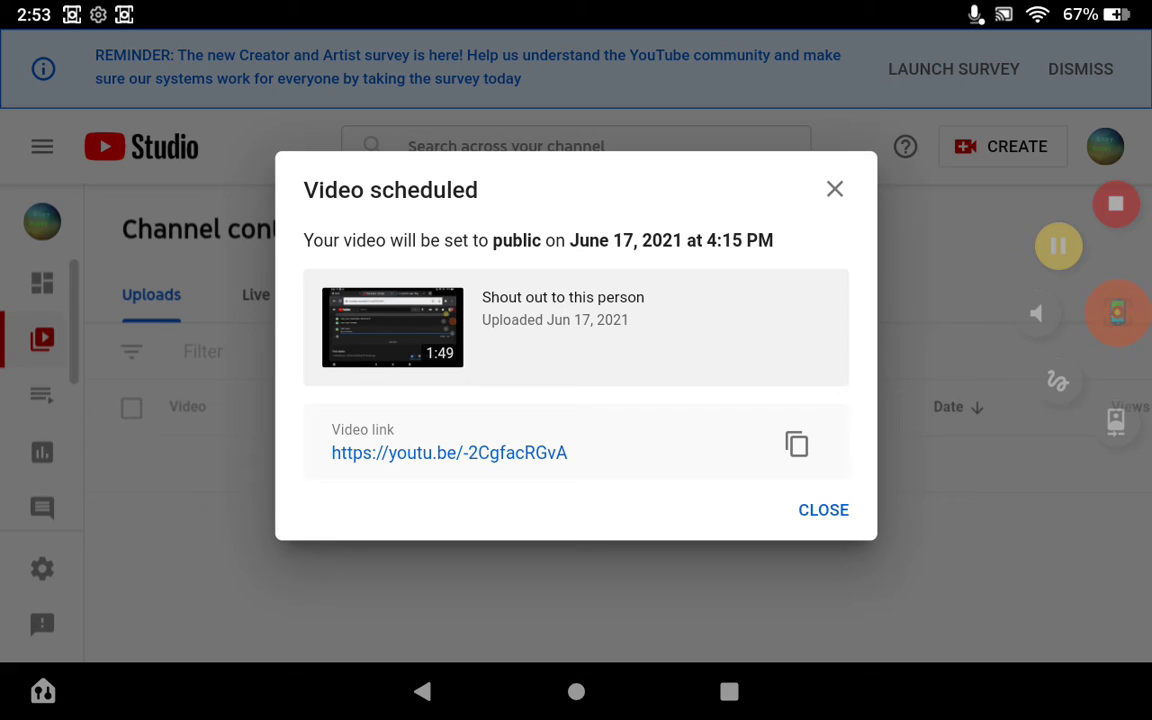
Dismiss the Video scheduled dialog and check the video is listed as Scheduled for Jun 17, 2021
left_click(823, 510)
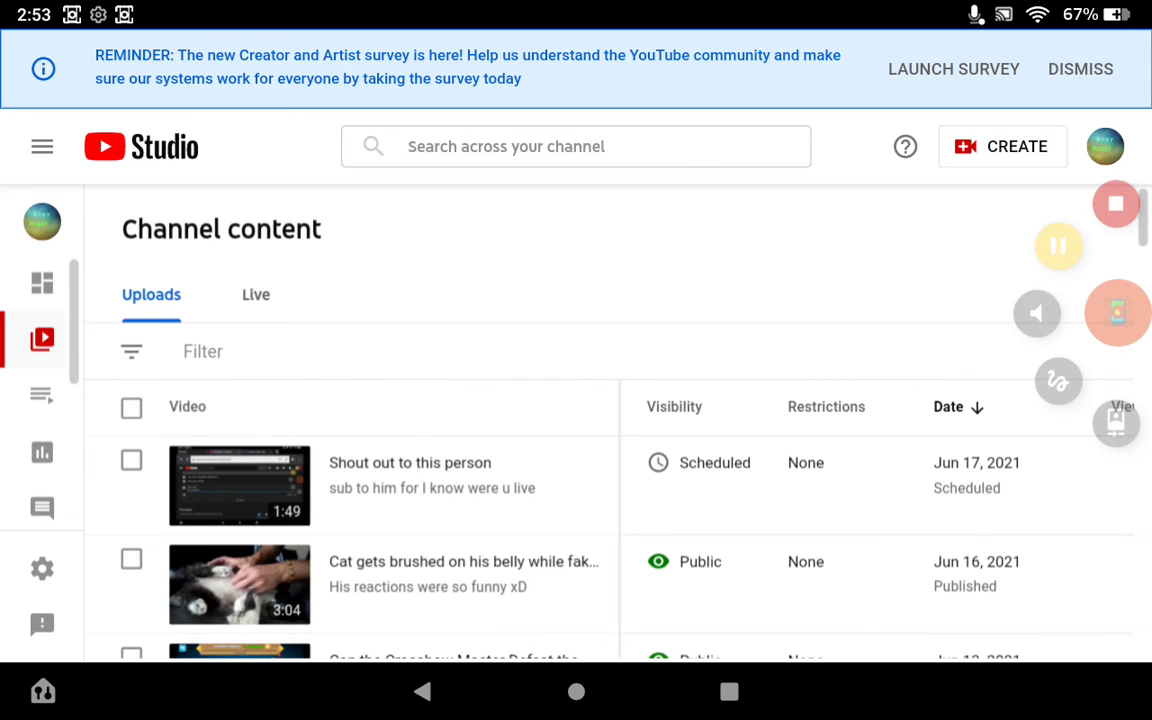
scroll(576, 450, "down", 2)
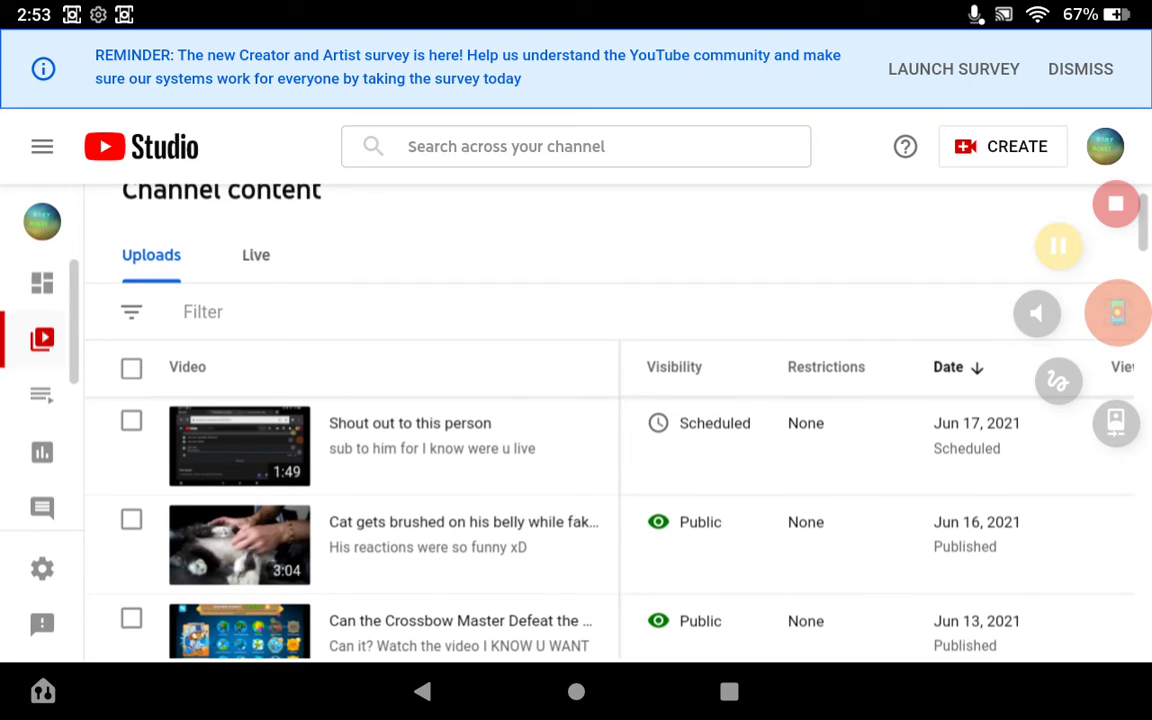
scroll(576, 450, "up", 1)
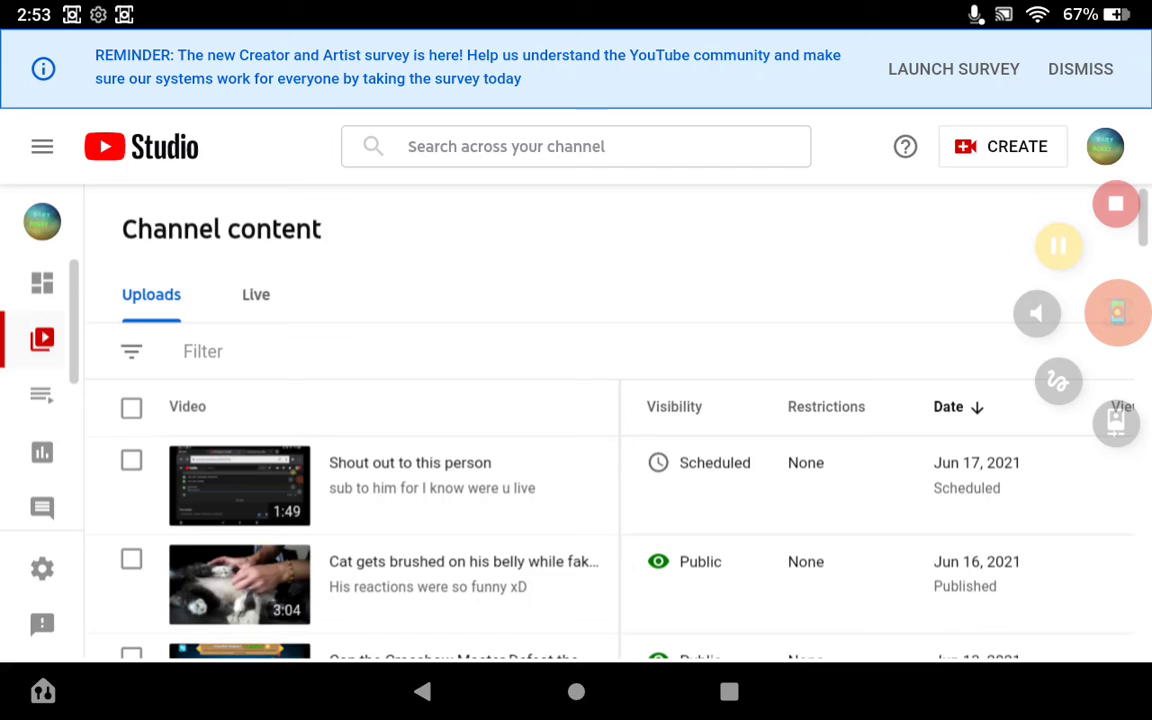
scroll(576, 450, "down", 3)
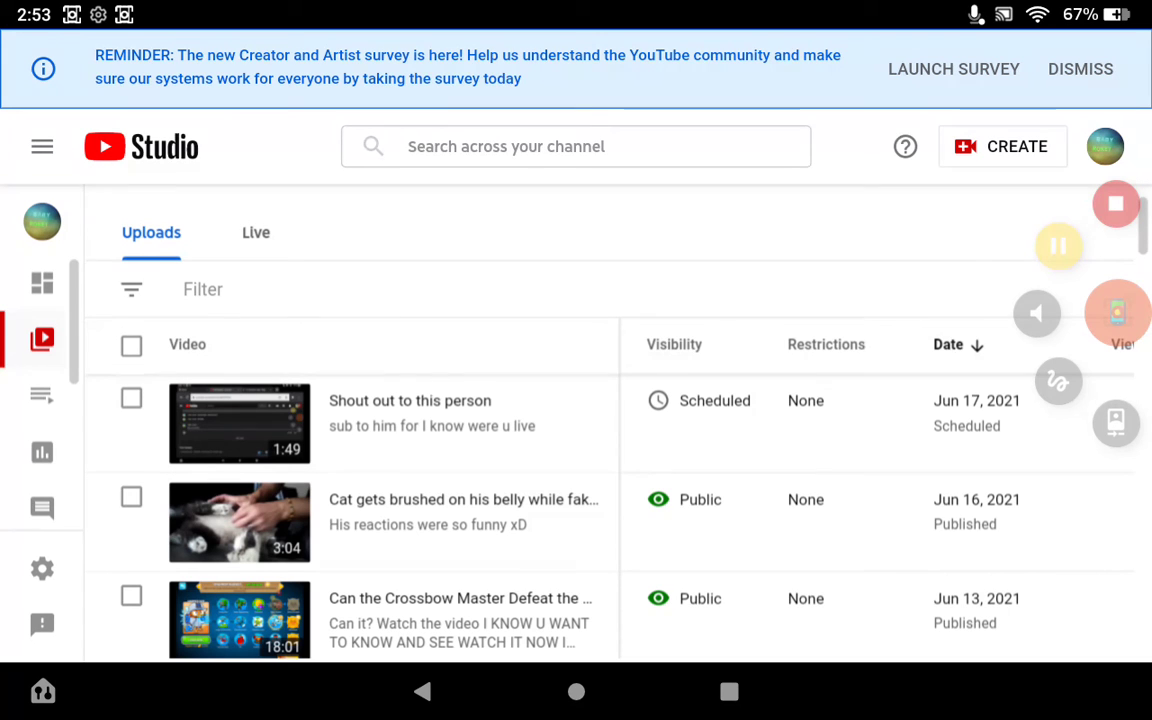
scroll(576, 450, "up", 2)
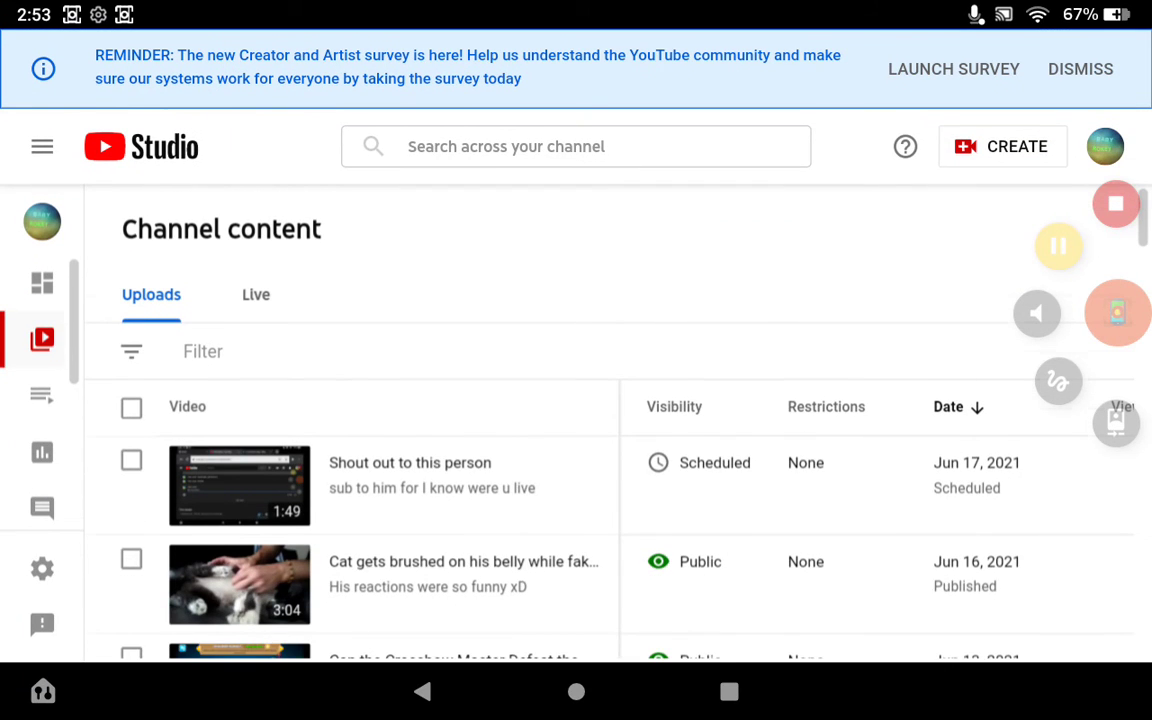
scroll(576, 450, "down", 1)
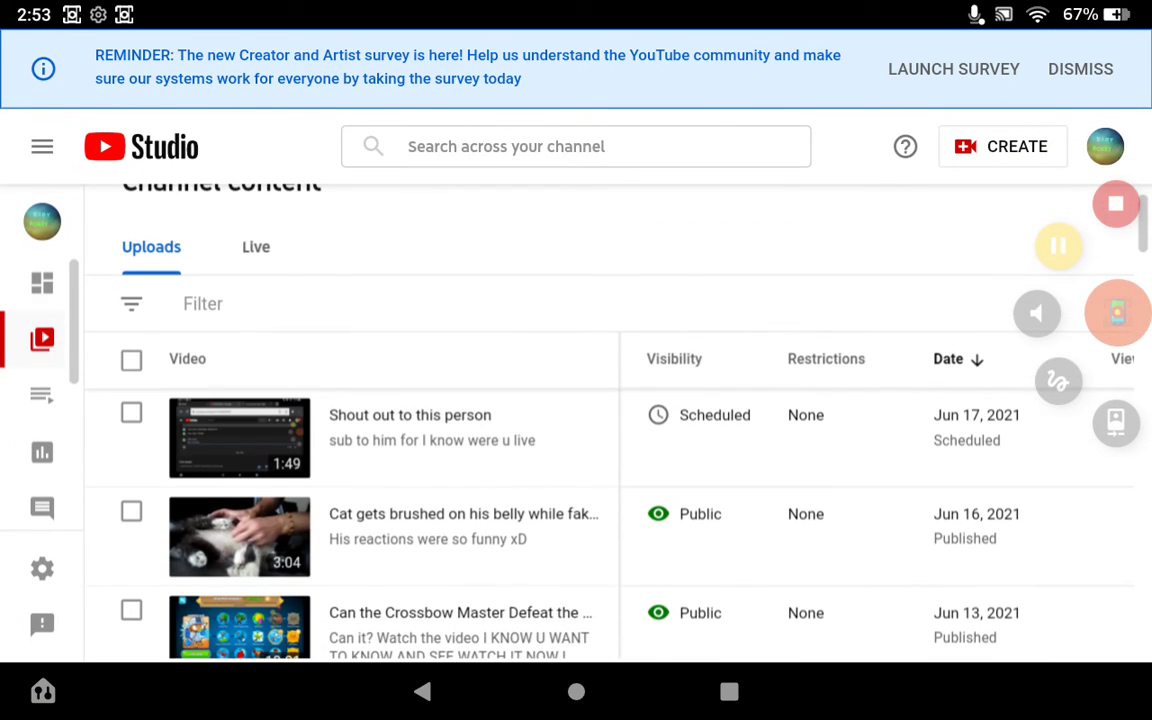
double_click(421, 445)
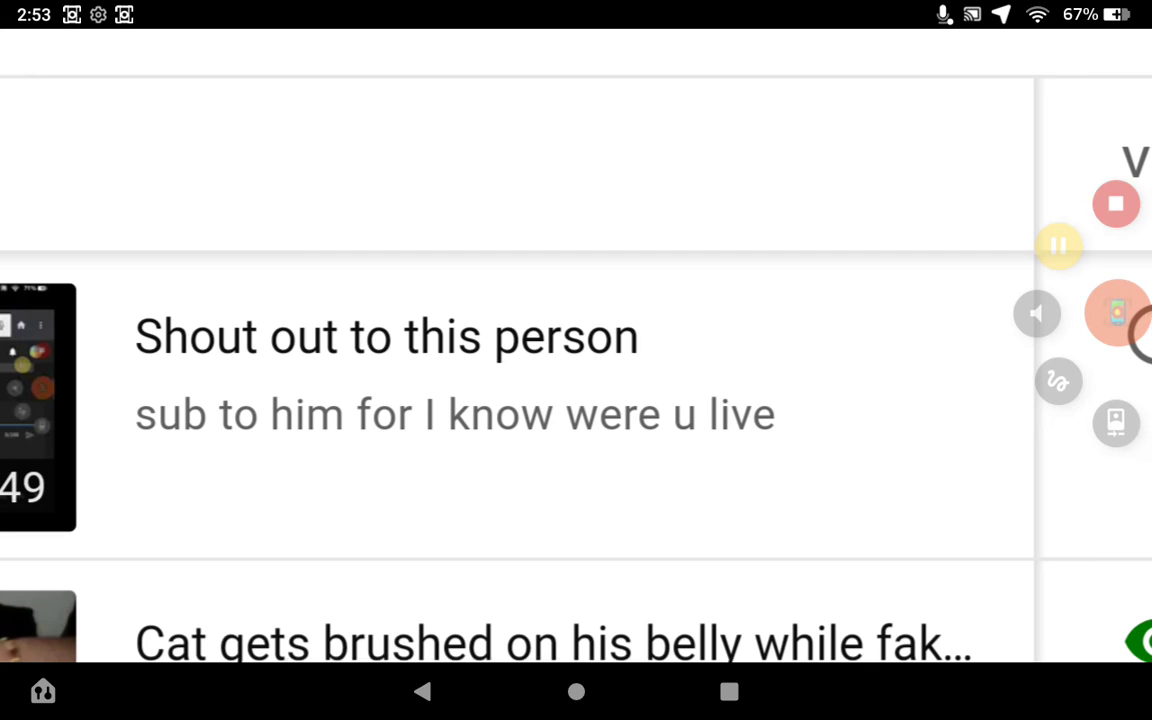
Leave Studio for the YouTube channel page and browse its Uploads row
key("Escape")
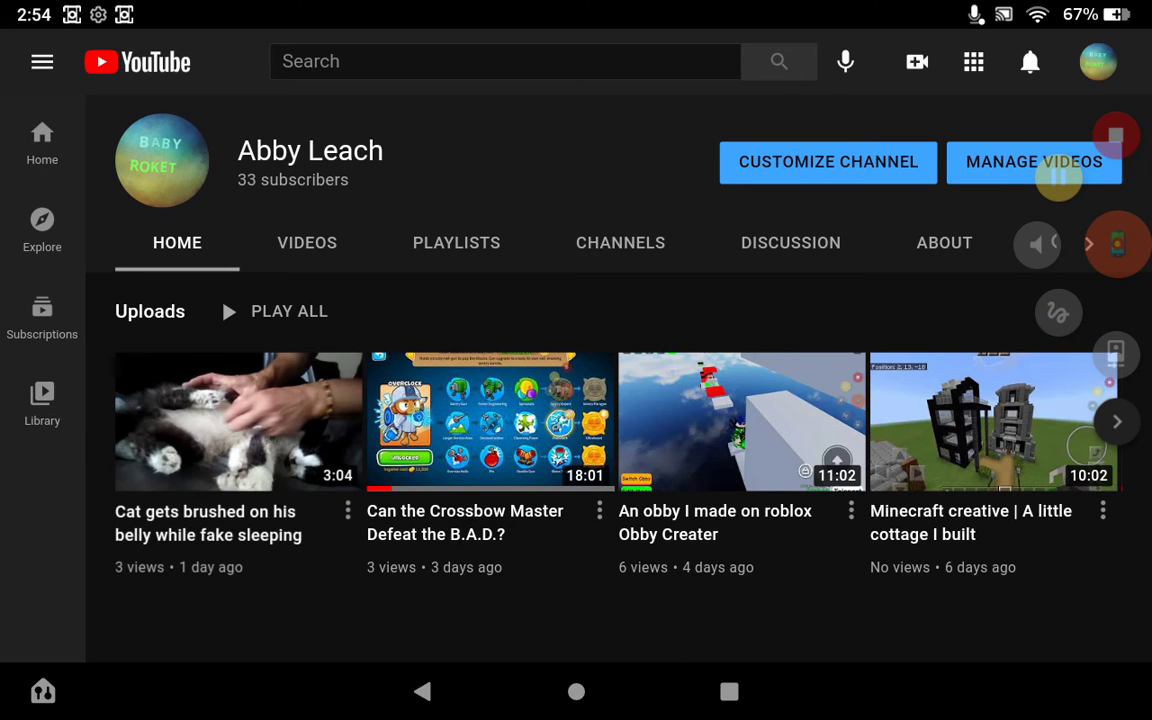
scroll(199, 267, "up", 3)
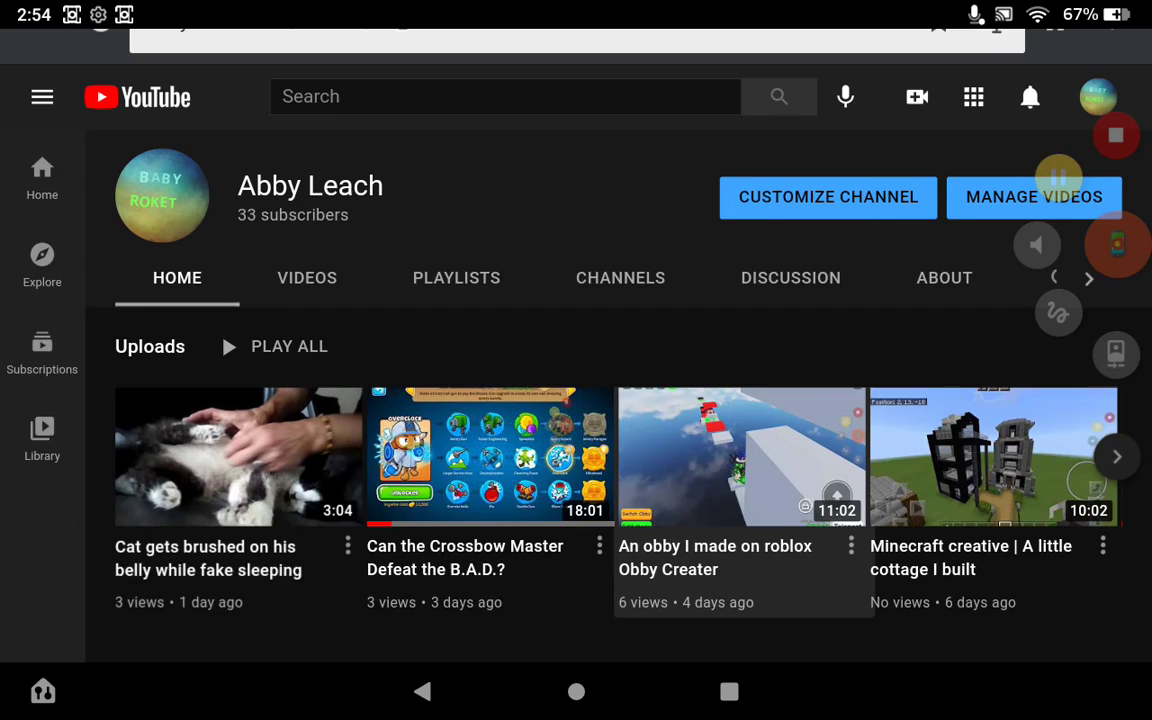
scroll(357, 295, "up", 5)
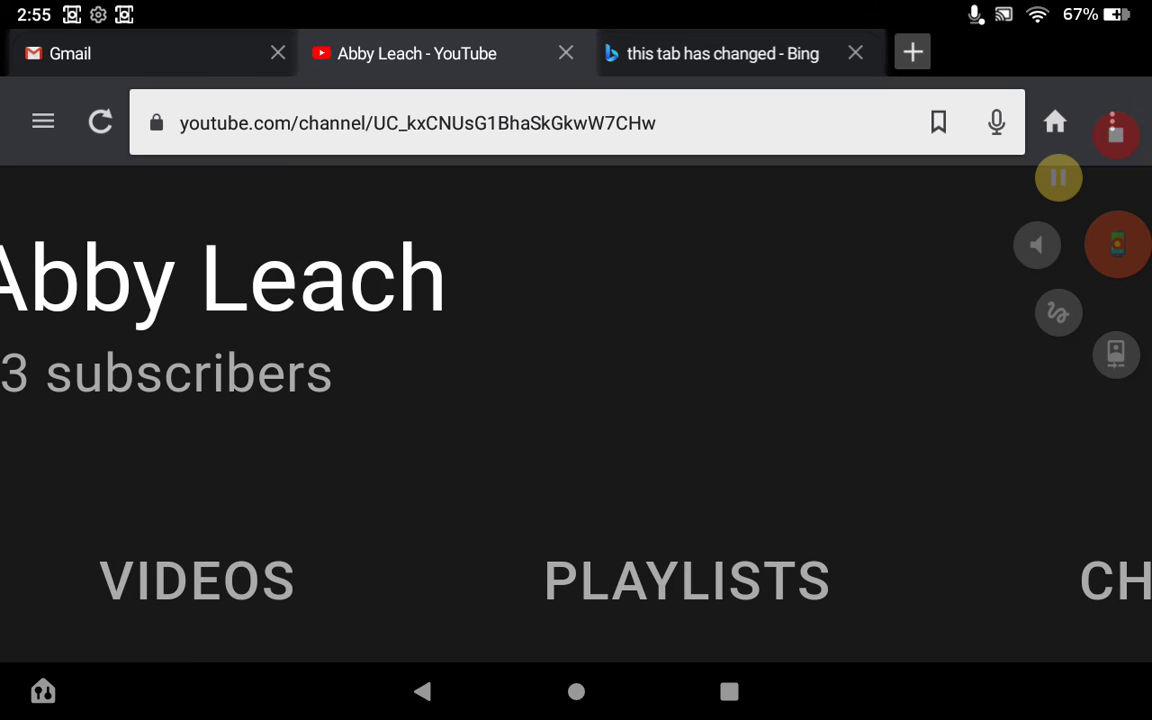
scroll(576, 580, "left", 2)
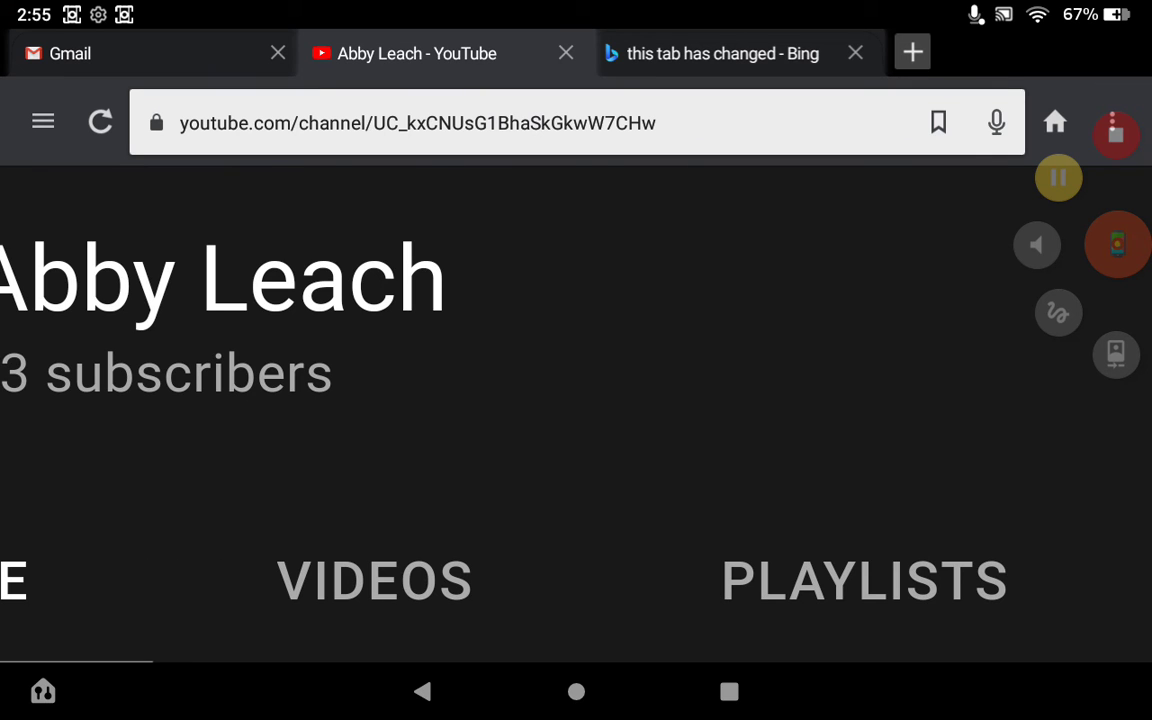
scroll(576, 580, "right", 2)
Open the upload 'Can the Crossbow Master Defeat the B.A.D.?' from the channel page
scroll(576, 400, "down", 2)
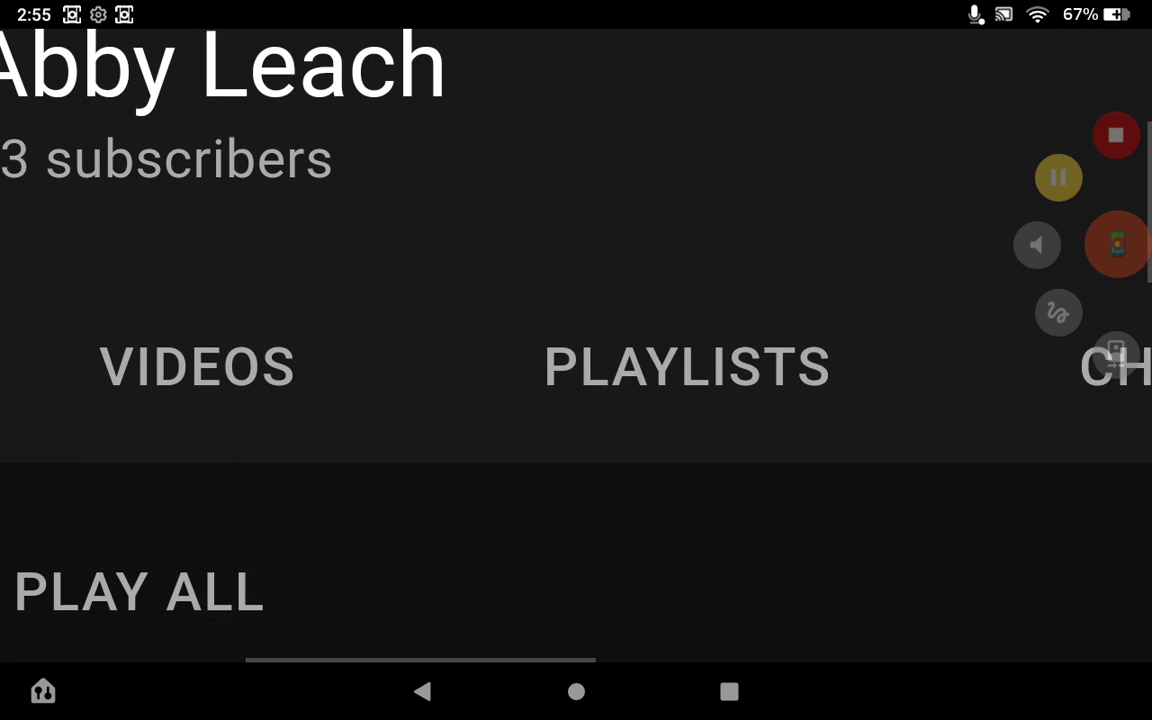
scroll(576, 380, "left", 2)
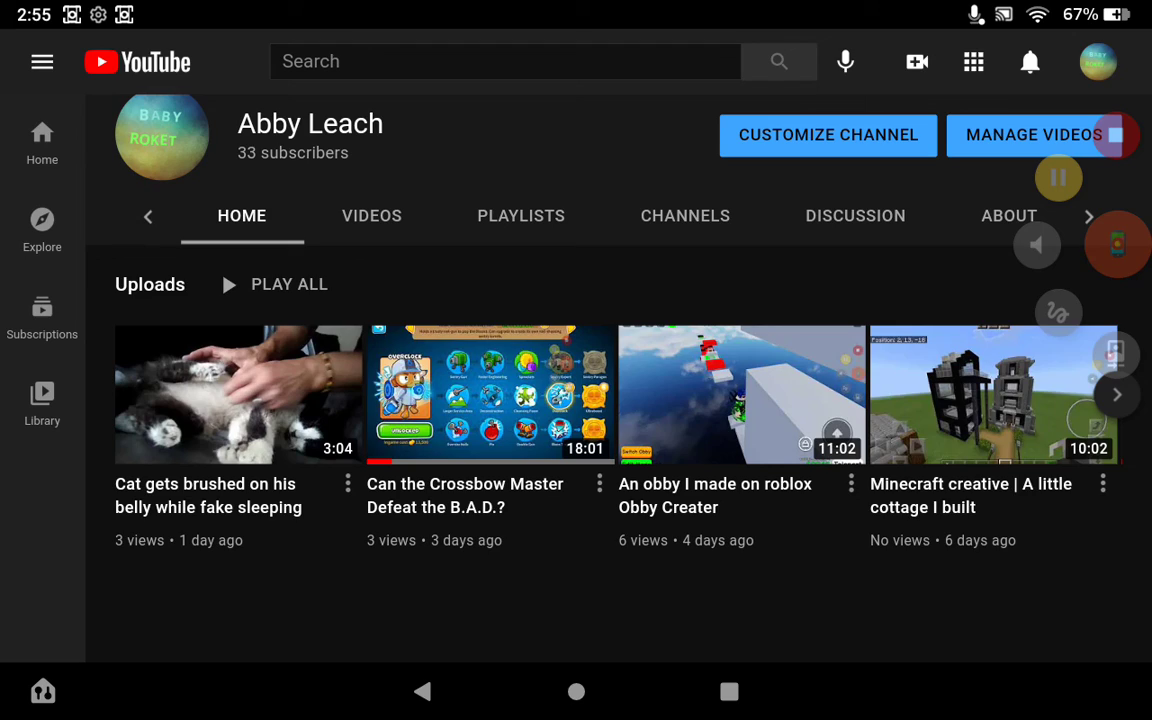
scroll(576, 400, "down", 2)
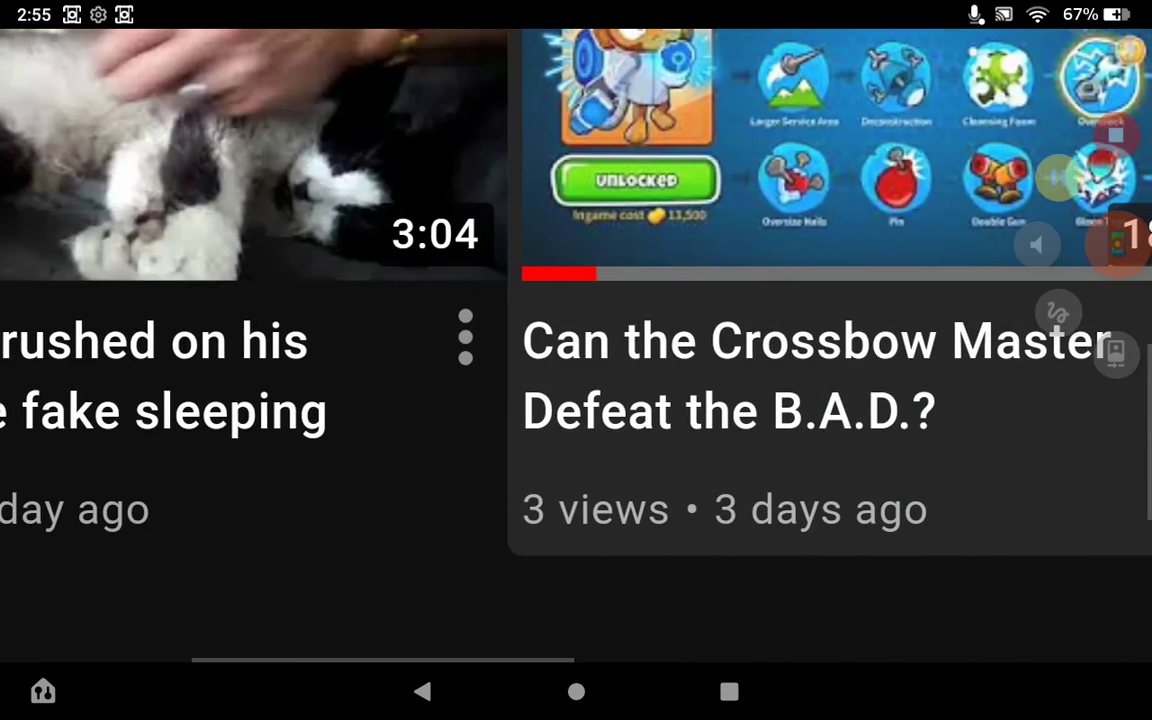
left_click(465, 337)
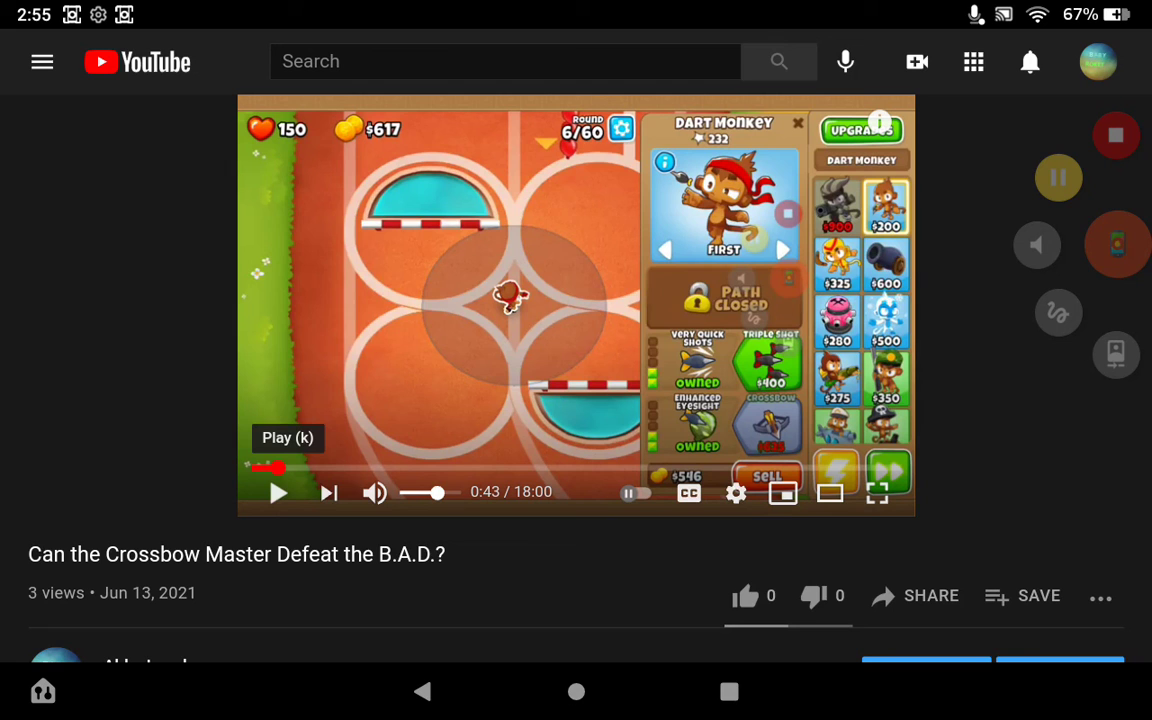
Scroll the 'Can the Crossbow Master Defeat the B.A.D.?' watch page, keeping the video paused at 0:43
scroll(576, 300, "down", 1)
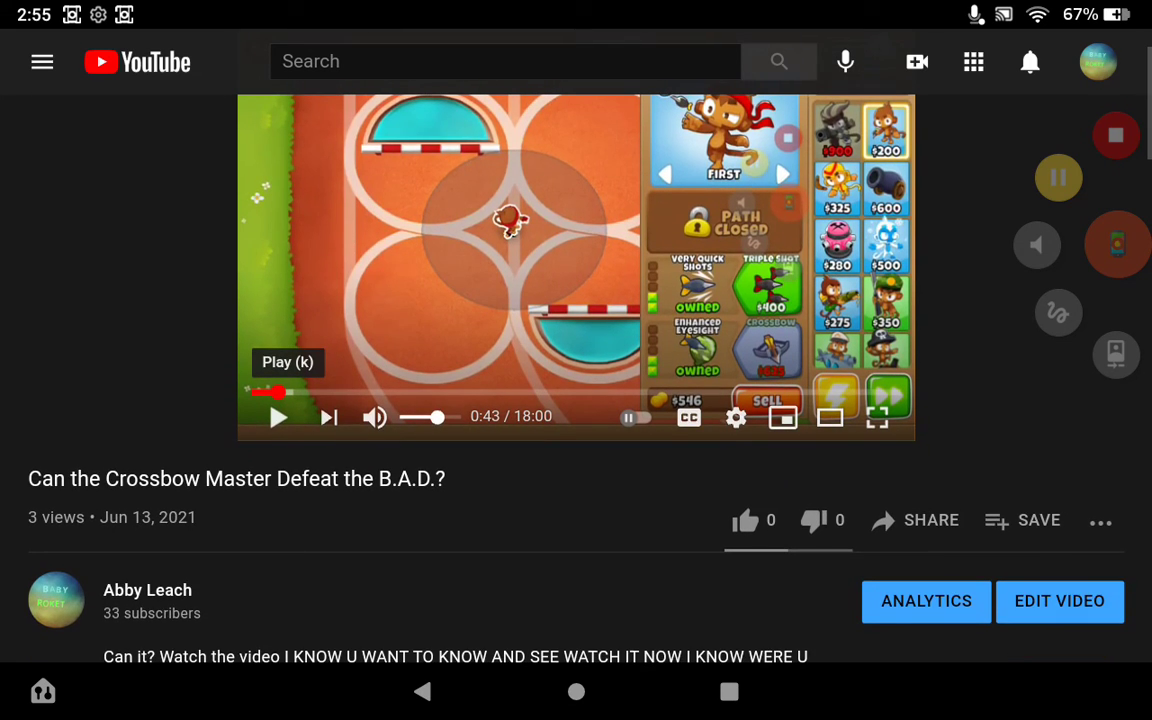
scroll(576, 300, "up", 1)
scroll(576, 300, "up", 2)
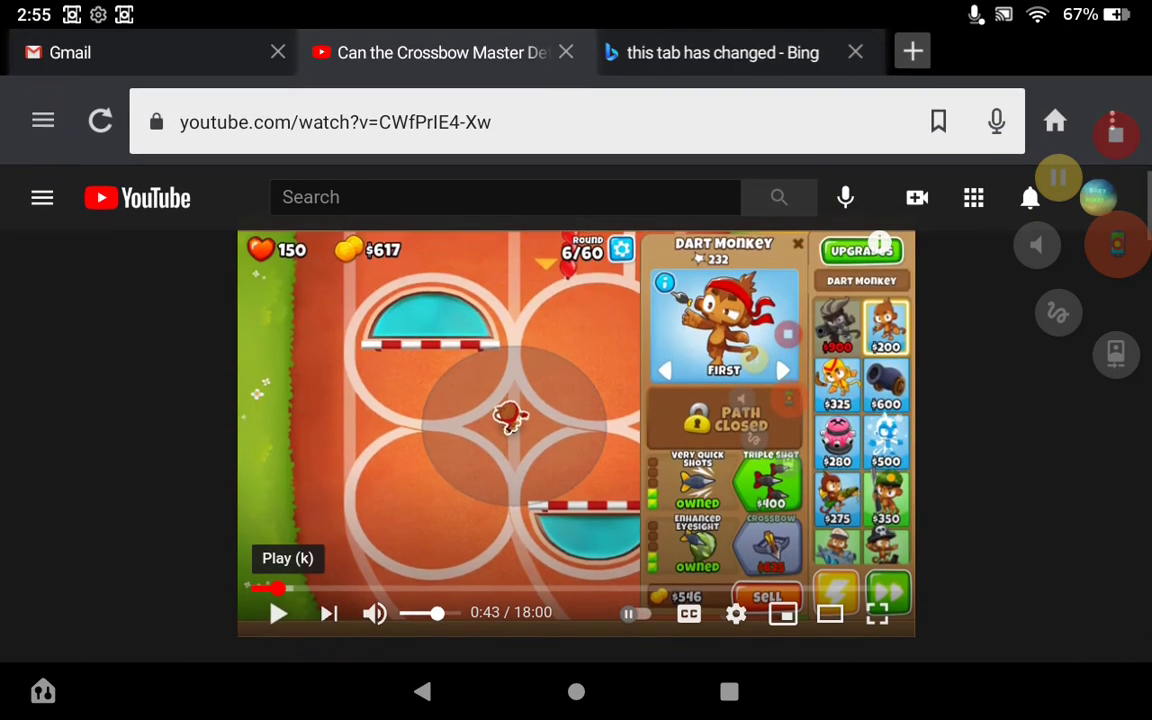